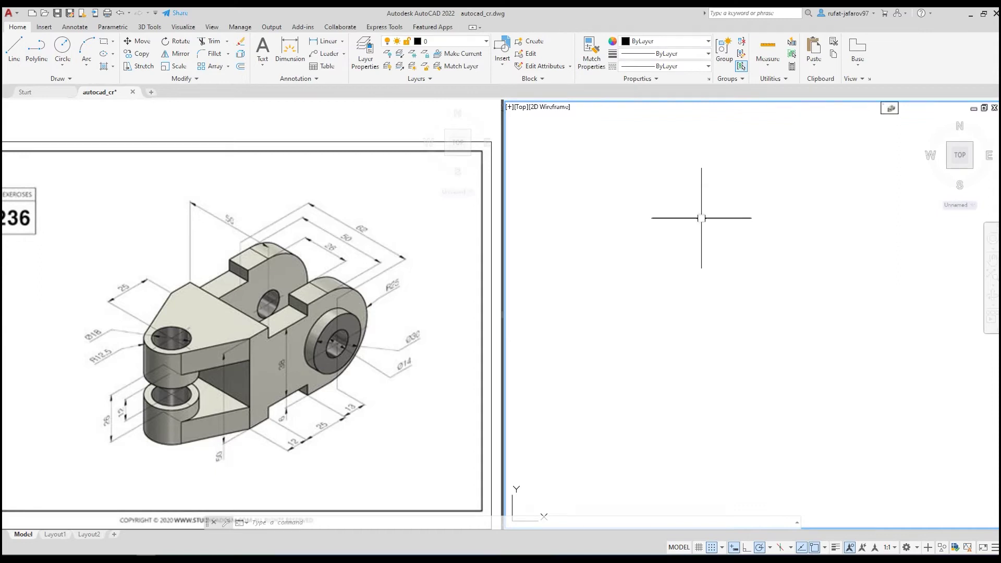
Examine the boss in the reference picture, then make the empty drawing viewport active.
click(297, 297)
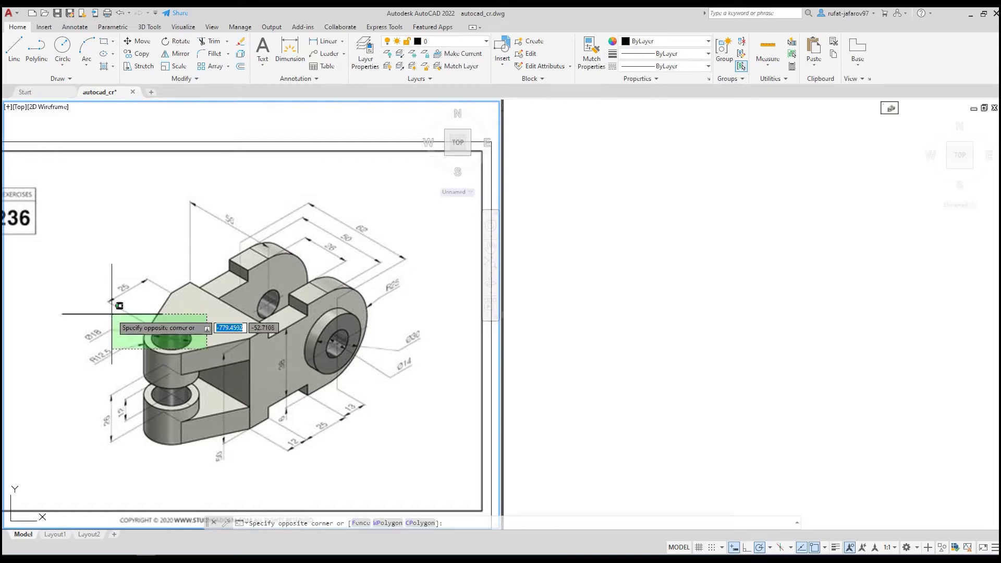
click(163, 291)
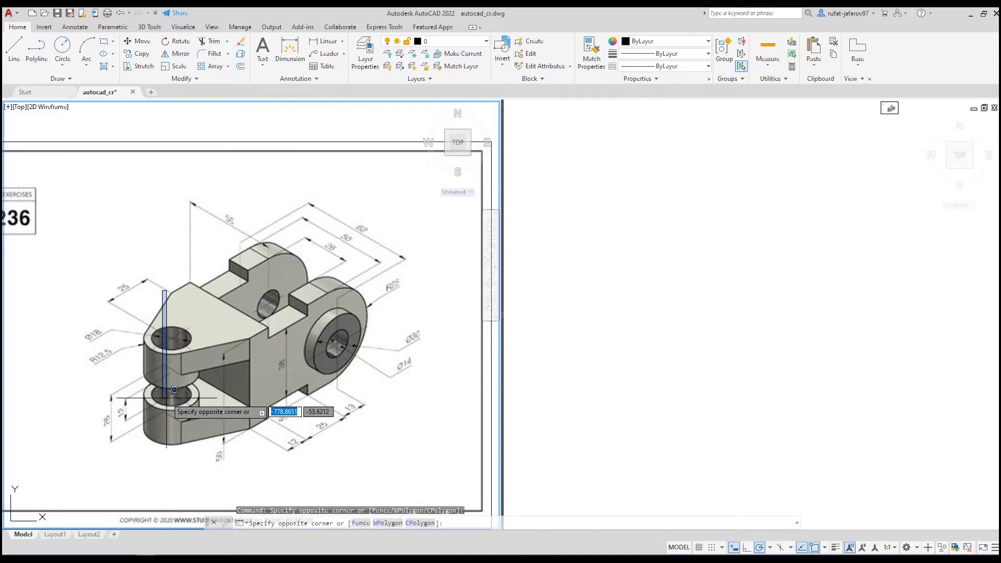
click(209, 268)
click(418, 255)
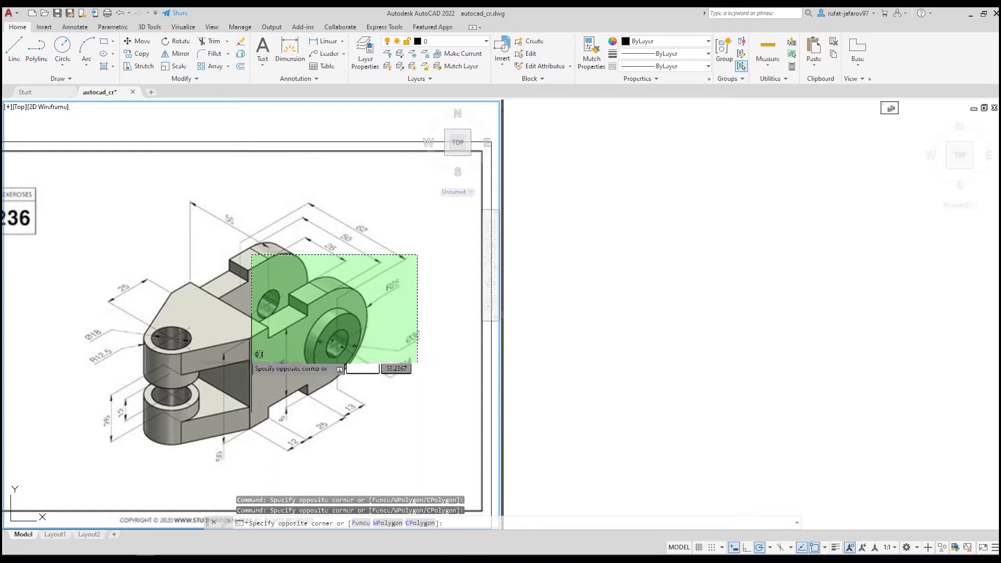
click(259, 355)
click(737, 250)
click(143, 366)
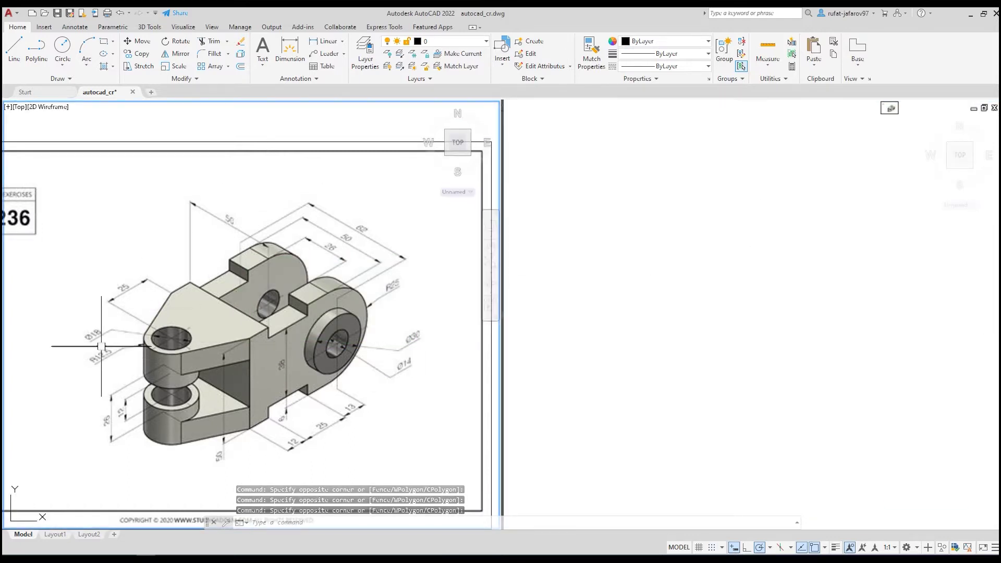
click(685, 293)
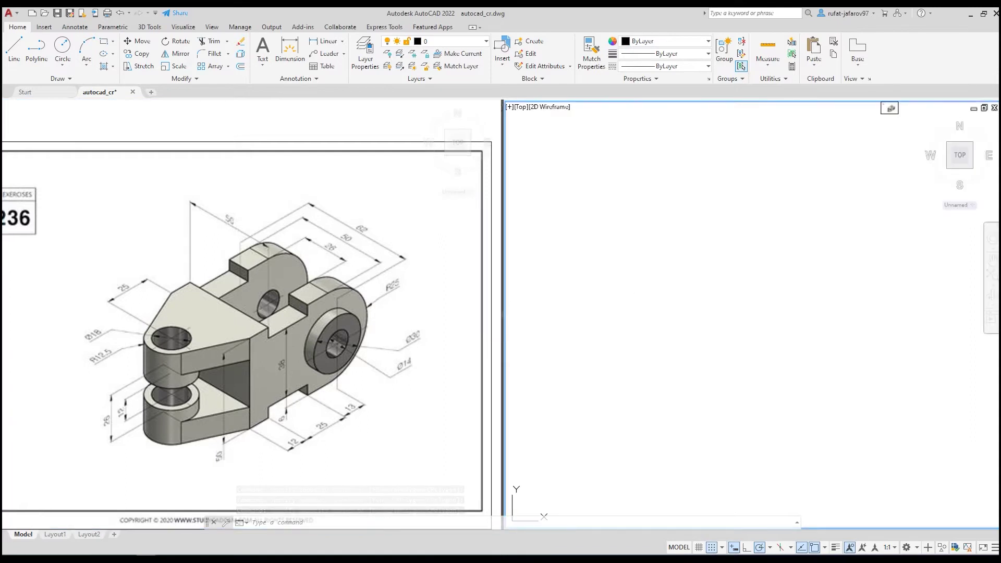
click(692, 349)
click(603, 213)
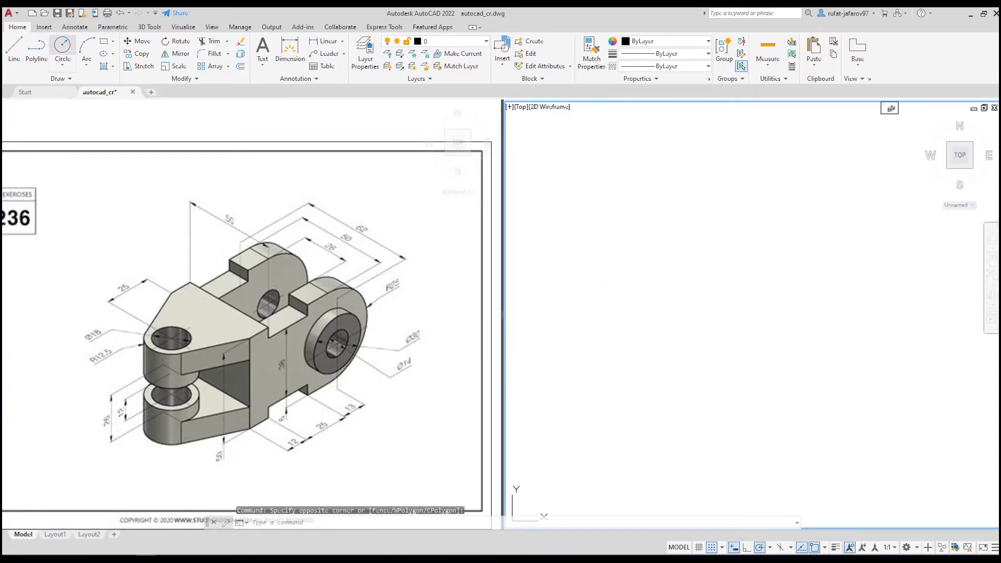
Draw a radius 12.5 circle at a picked centre point.
click(62, 46)
click(723, 295)
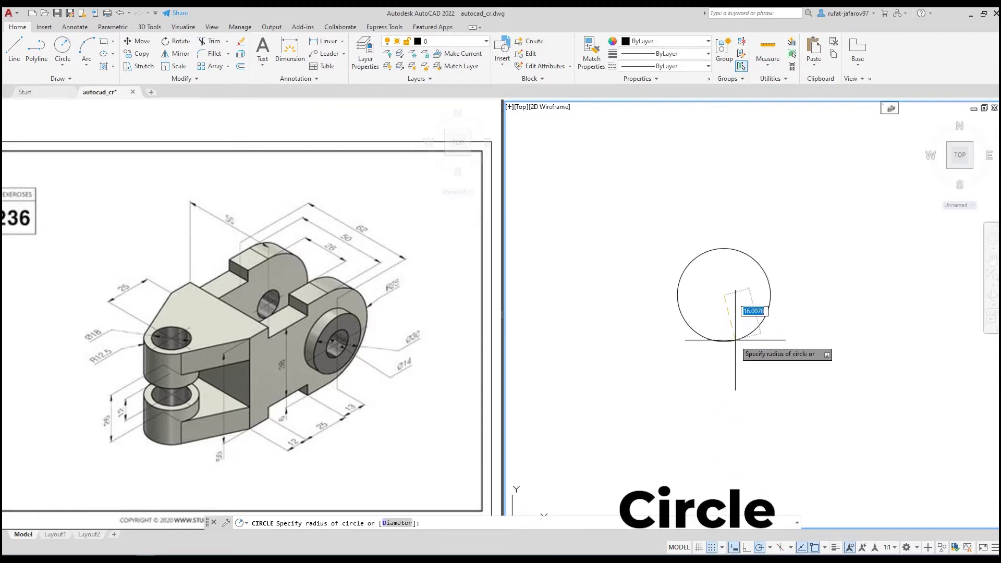
text(5)
key(Return)
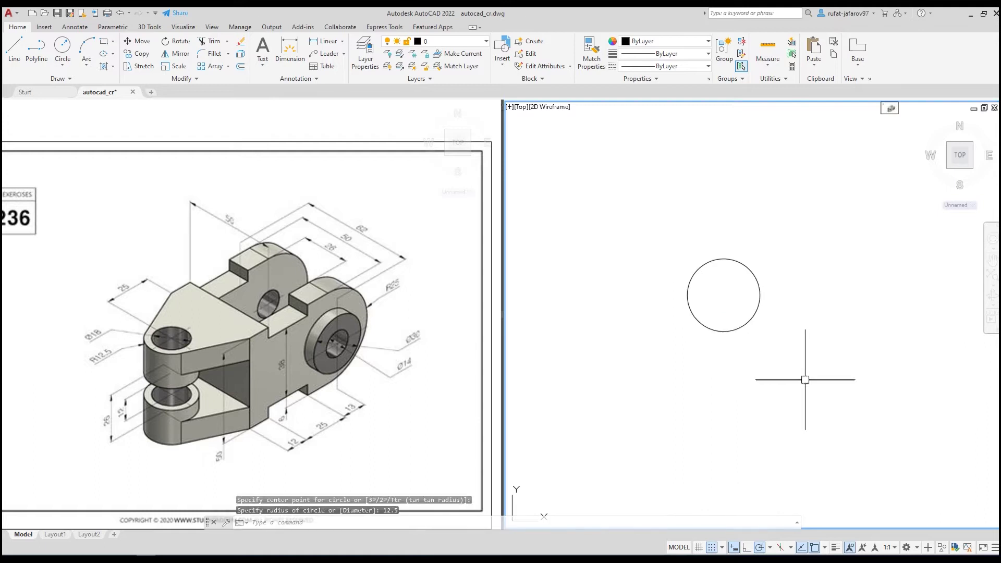
Start a second circle on the same centre, sized by diameter 18.
key(Return)
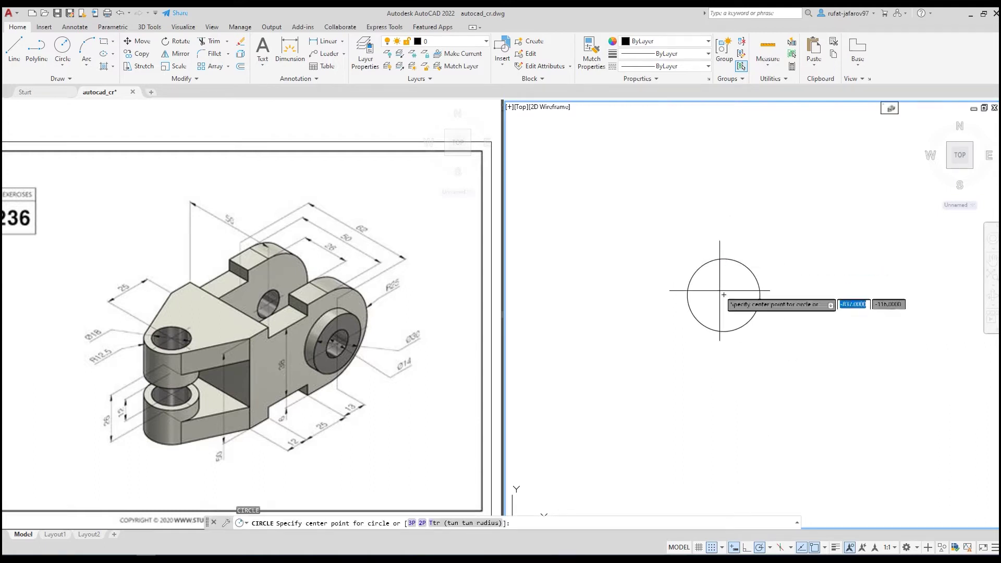
click(724, 295)
text(d)
key(Return)
key(Return)
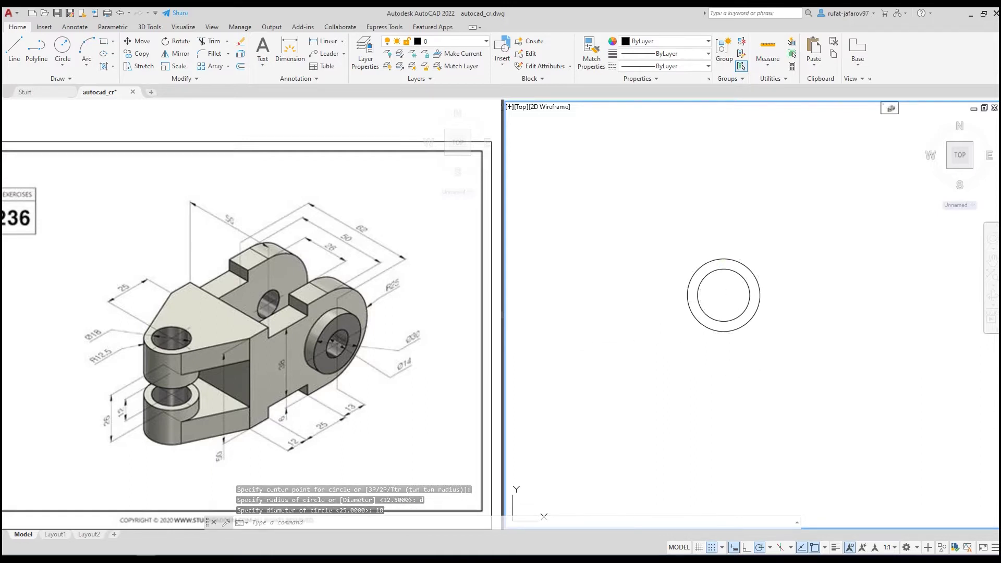
click(156, 324)
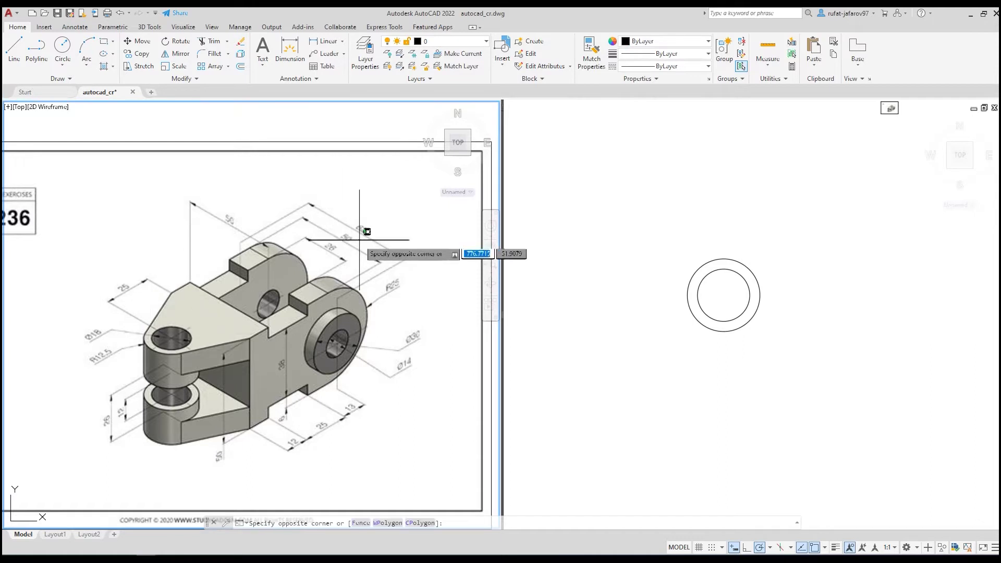
click(313, 219)
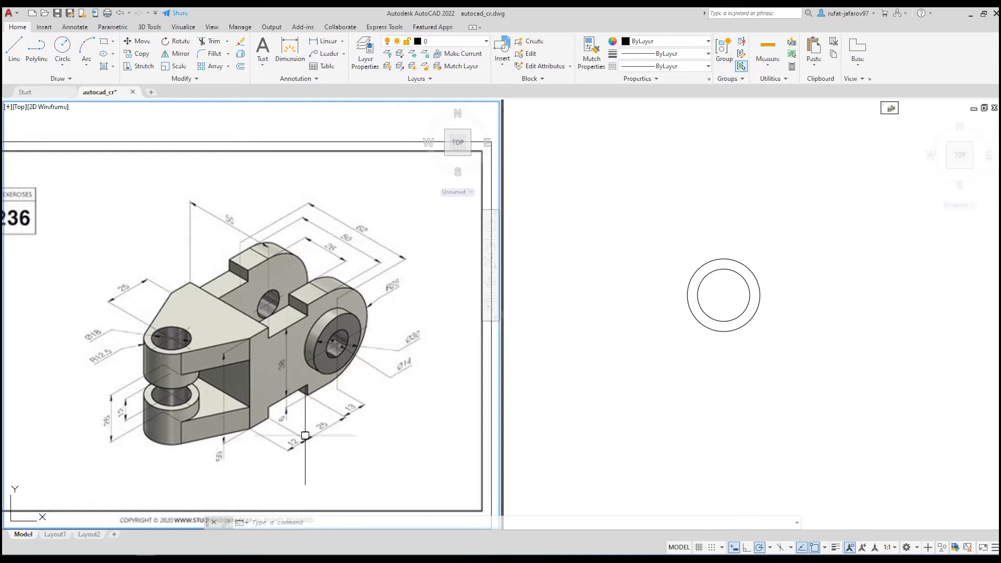
click(15, 50)
Start a line outline at the circle centre: 25 right, then 12 up.
click(688, 277)
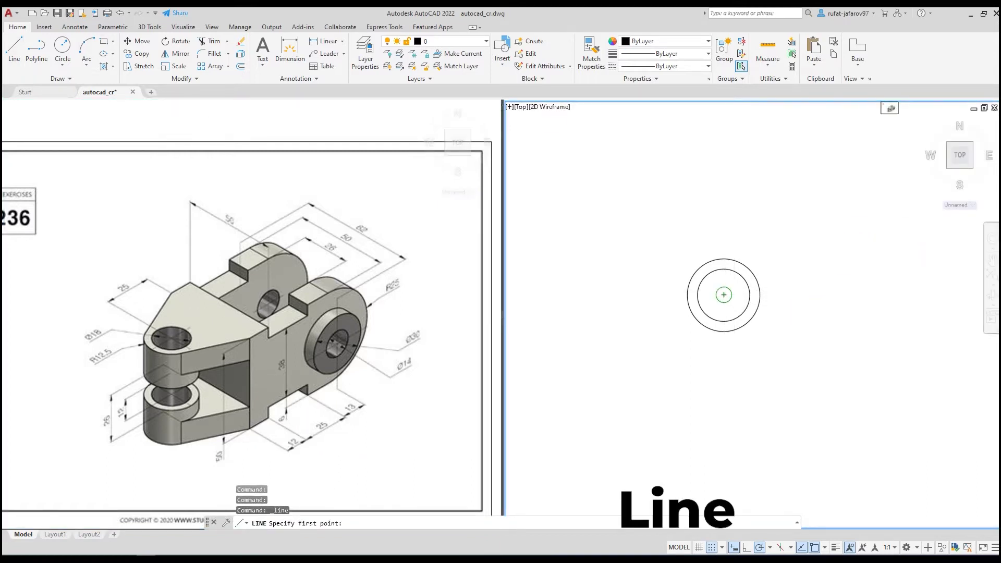
click(724, 295)
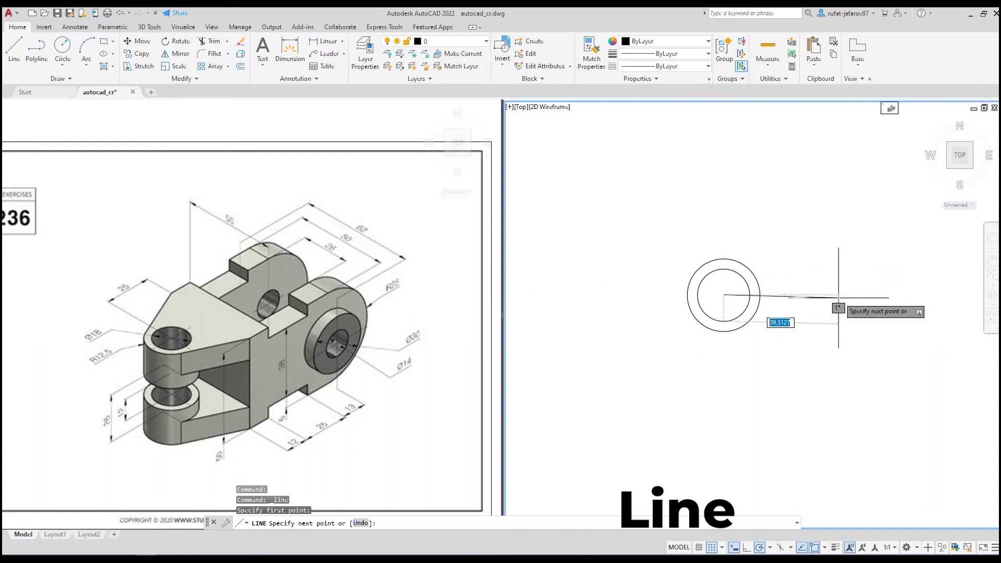
text(25)
key(Return)
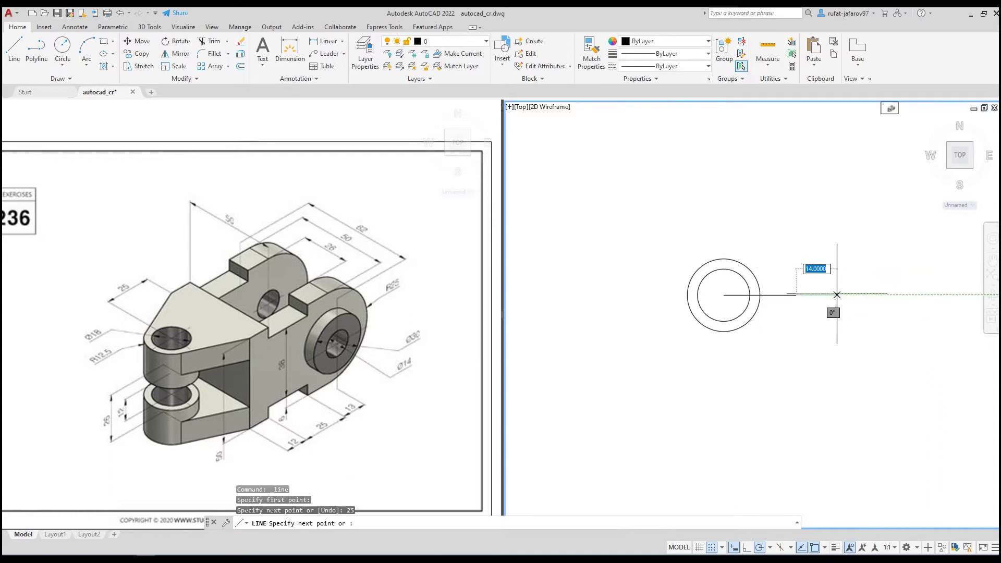
scroll(837, 295, up, 2)
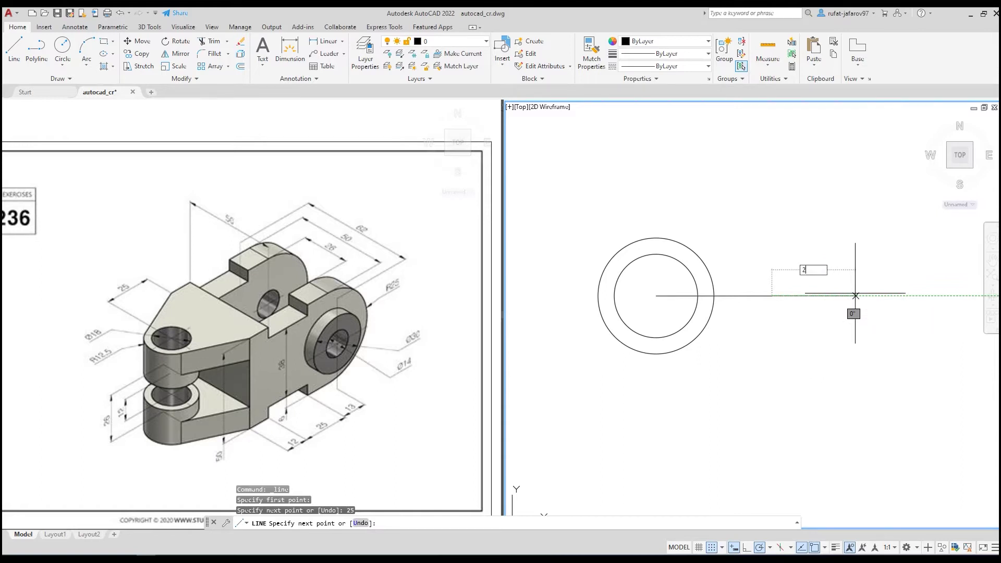
text(2)
key(Return)
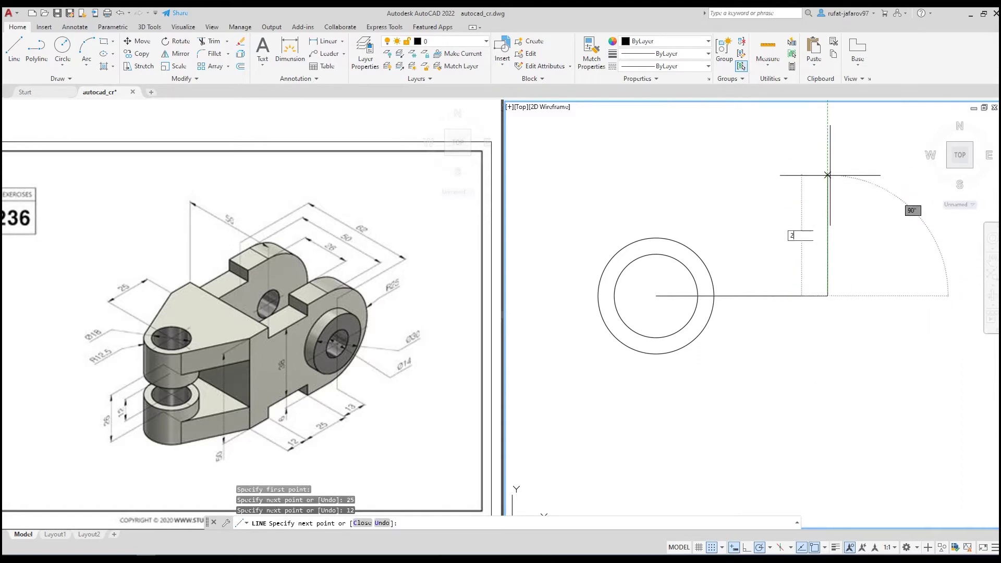
Add the 25 and 12 segments and a slanted edge tangent to the outer circle.
text(5)
key(Return)
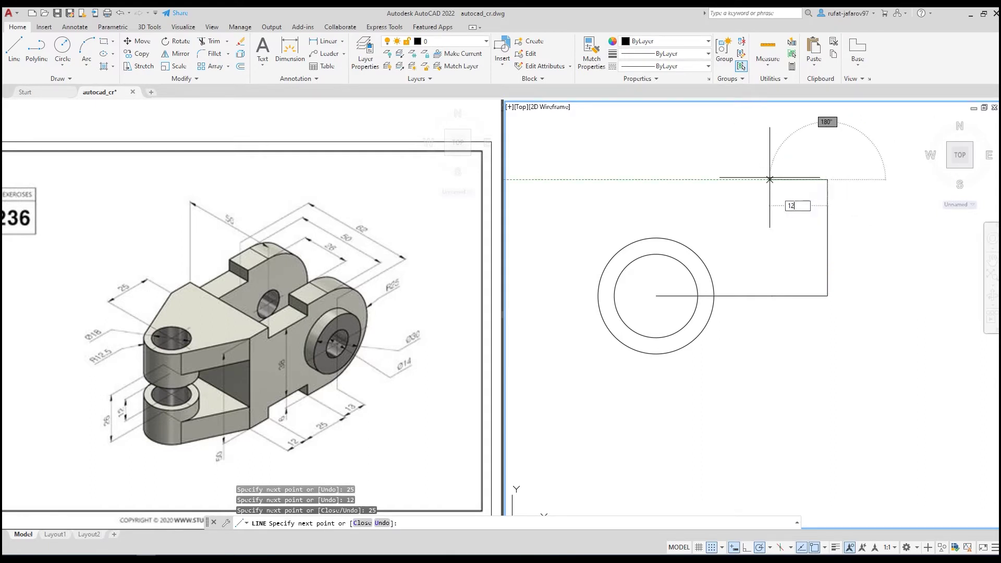
key(Return)
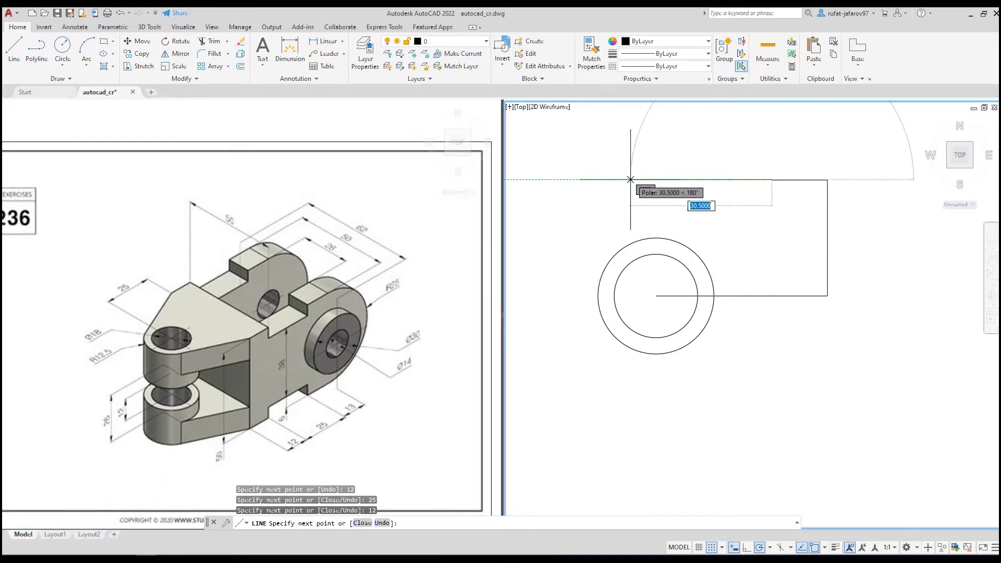
click(631, 235)
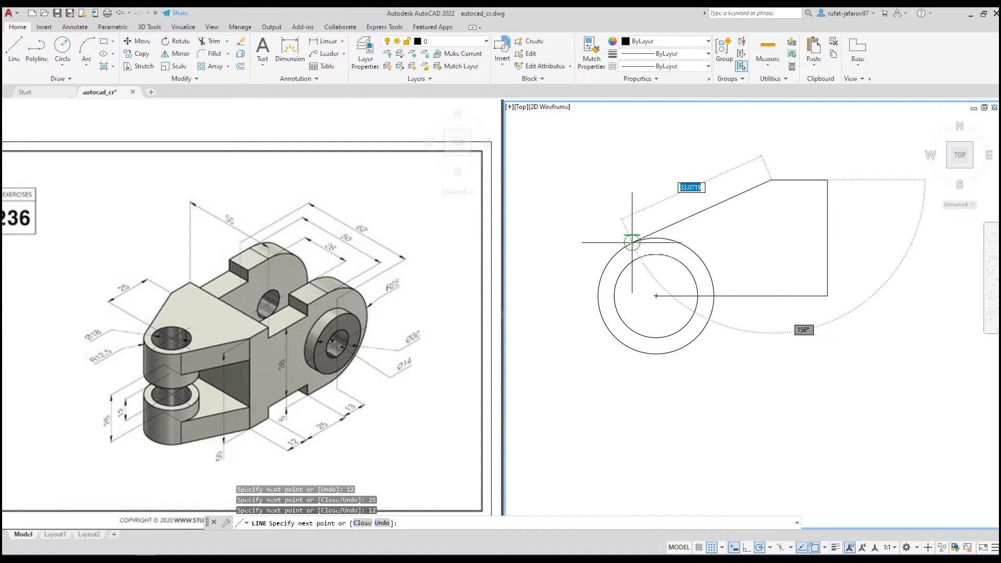
right_click(635, 193)
click(665, 209)
scroll(664, 207, down, 2)
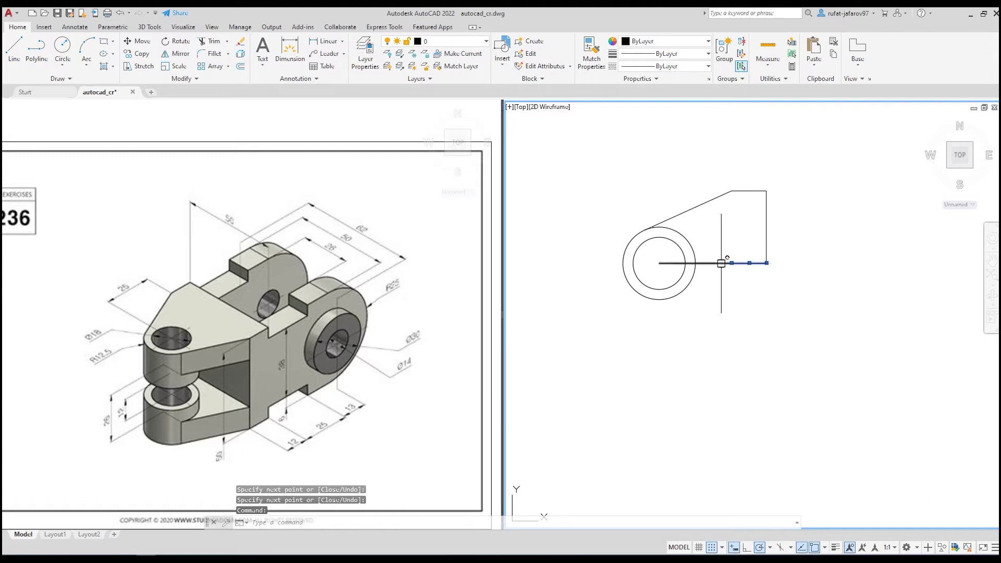
Erase the horizontal construction line.
click(795, 282)
click(756, 260)
key(Delete)
Mirror the upper outline about the horizontal through the circle centre, keeping the original.
click(815, 183)
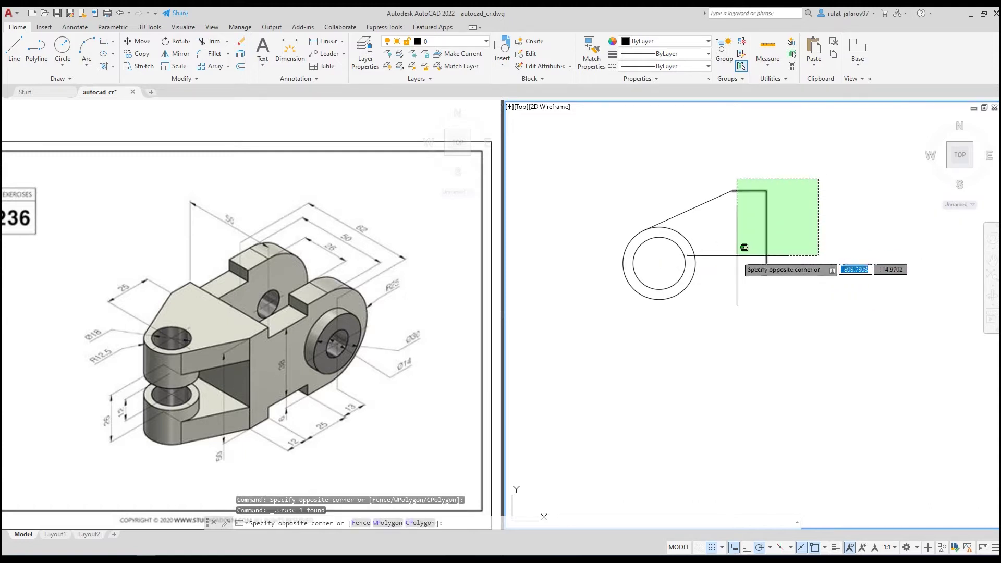
click(704, 225)
click(180, 54)
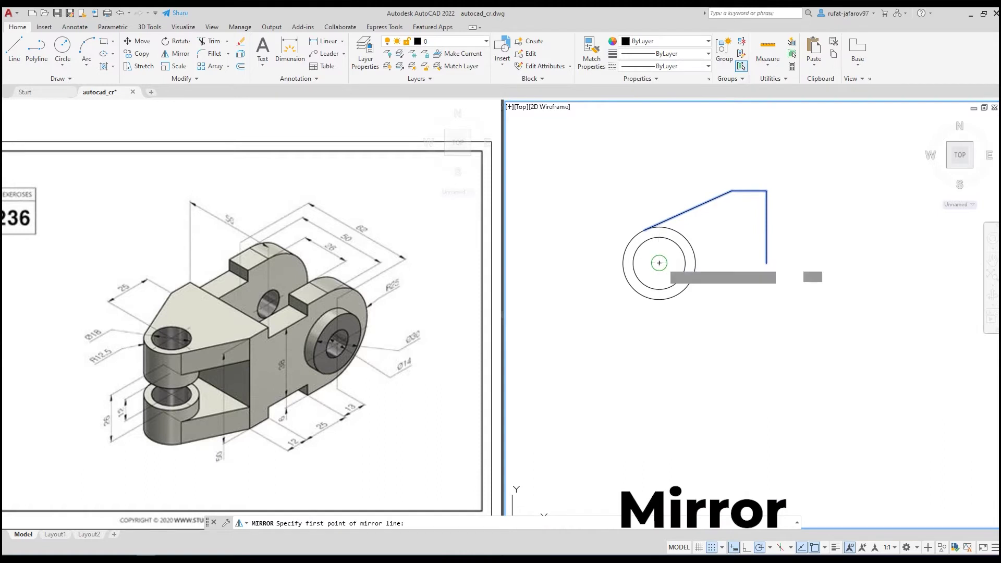
click(659, 262)
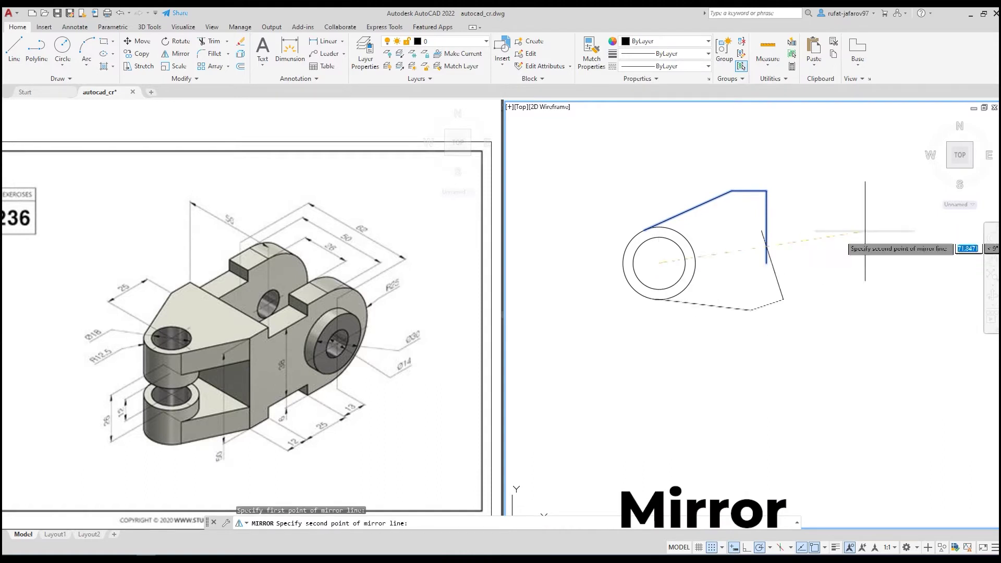
click(875, 263)
text(n)
key(Return)
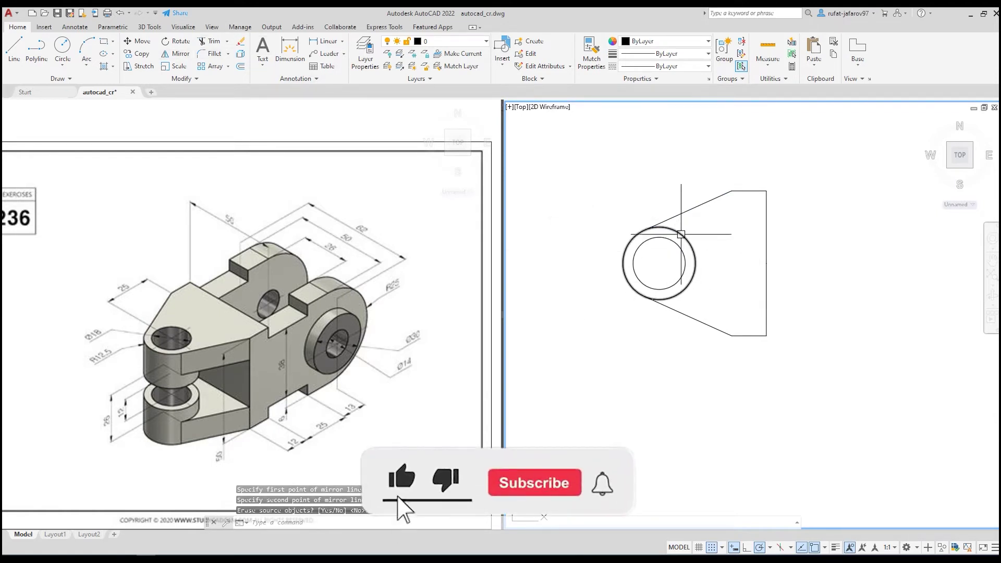
Compare the result with the reference lug picture, then return to the drawing view.
click(261, 313)
click(212, 299)
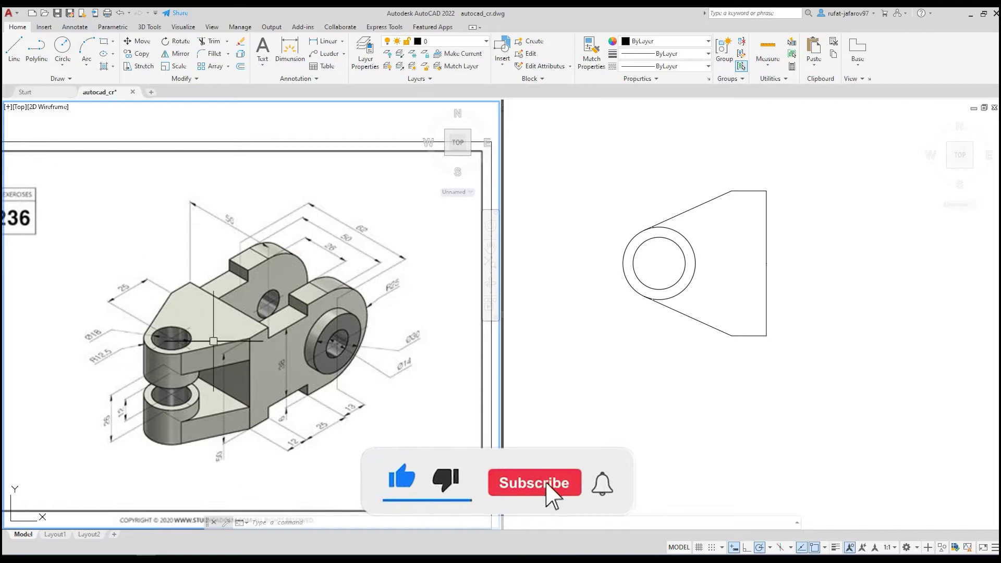
click(147, 369)
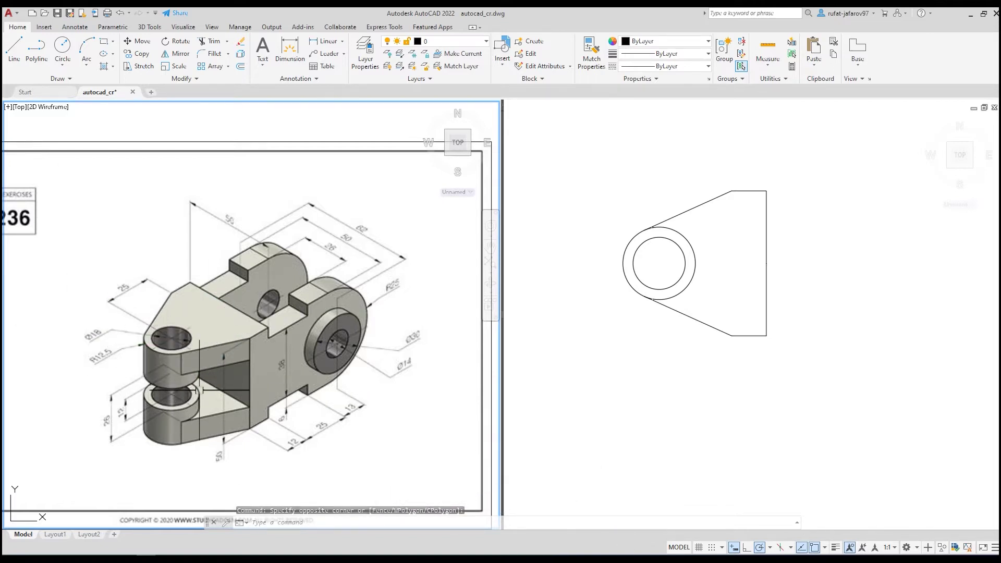
click(760, 251)
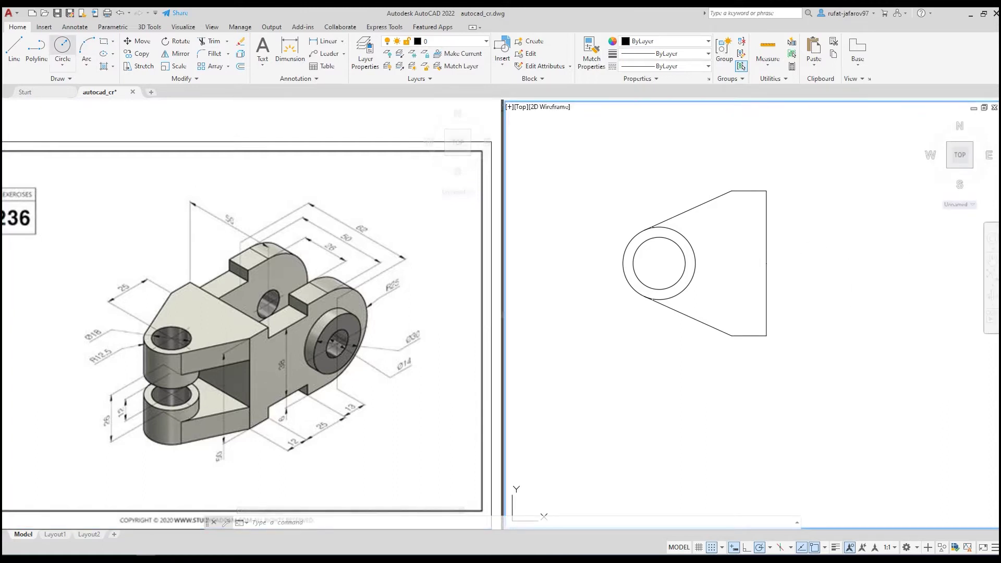
Copy the outer circle to a spot below the profile.
click(137, 53)
click(697, 254)
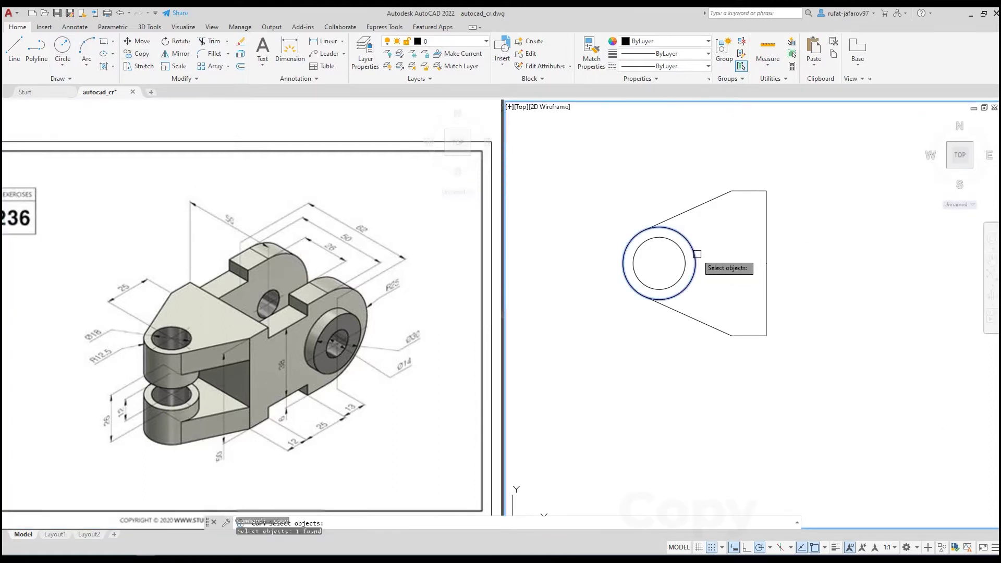
key(Return)
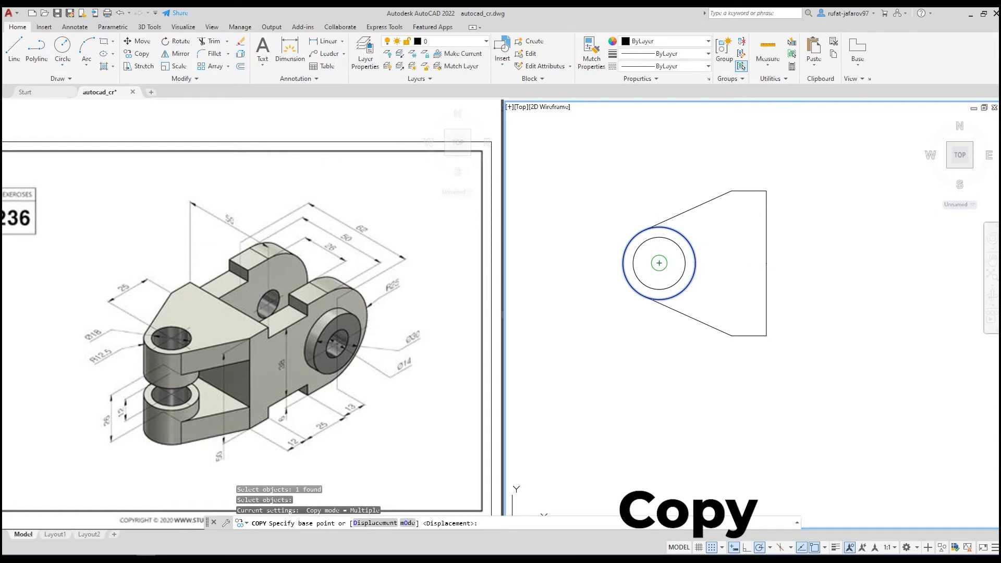
click(660, 263)
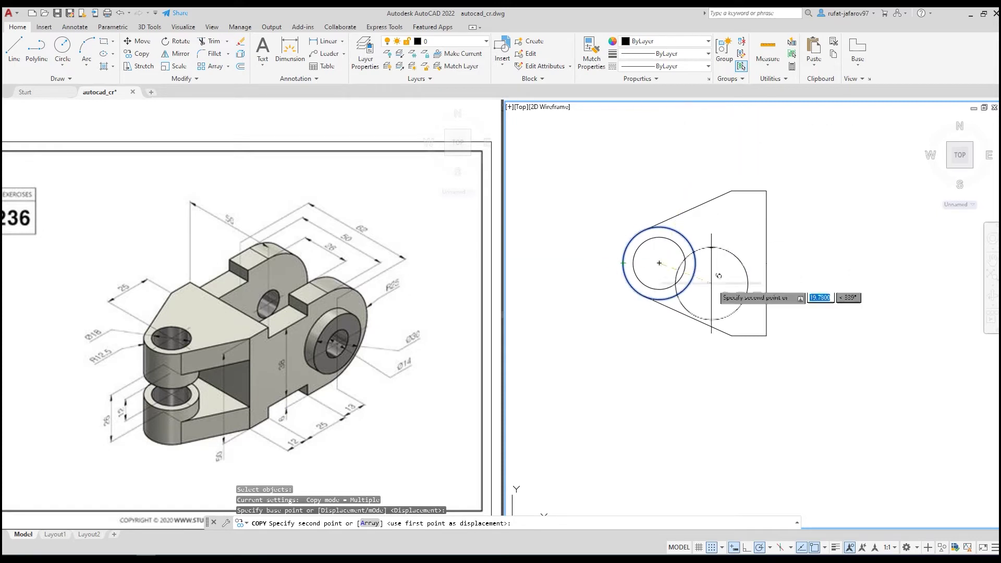
click(650, 393)
key(Escape)
Move the circle copy onto the left end of the lug profile.
click(687, 395)
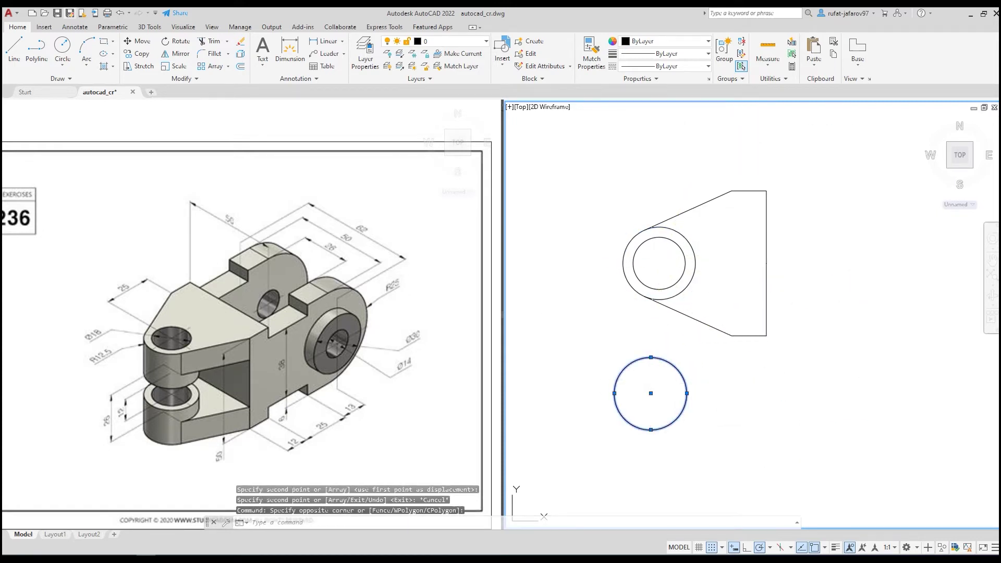
click(140, 41)
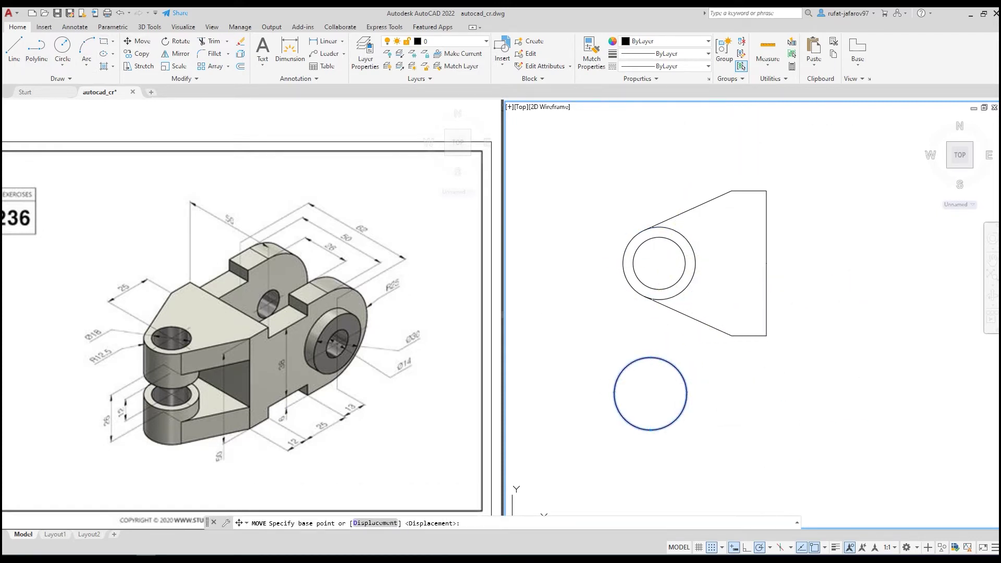
click(650, 394)
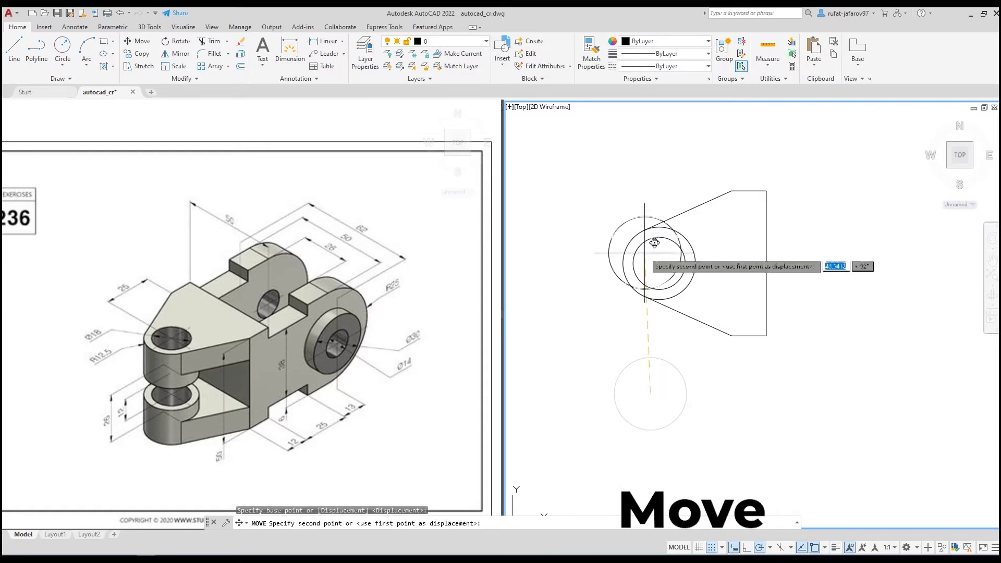
click(669, 253)
middle_drag(726, 235, 676, 245)
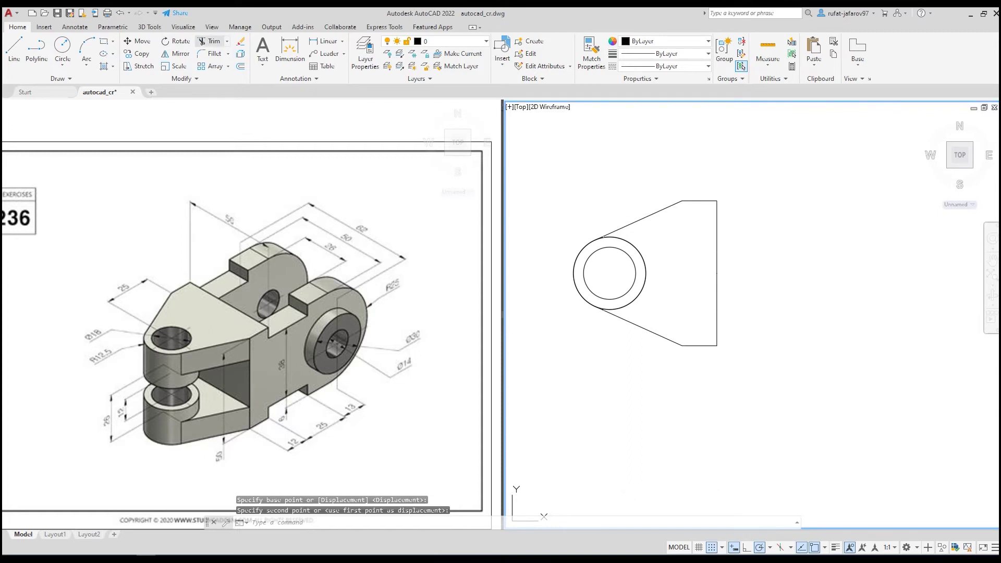
Trim the overlapping circle, then window-select the outline pieces and the left arc.
click(208, 41)
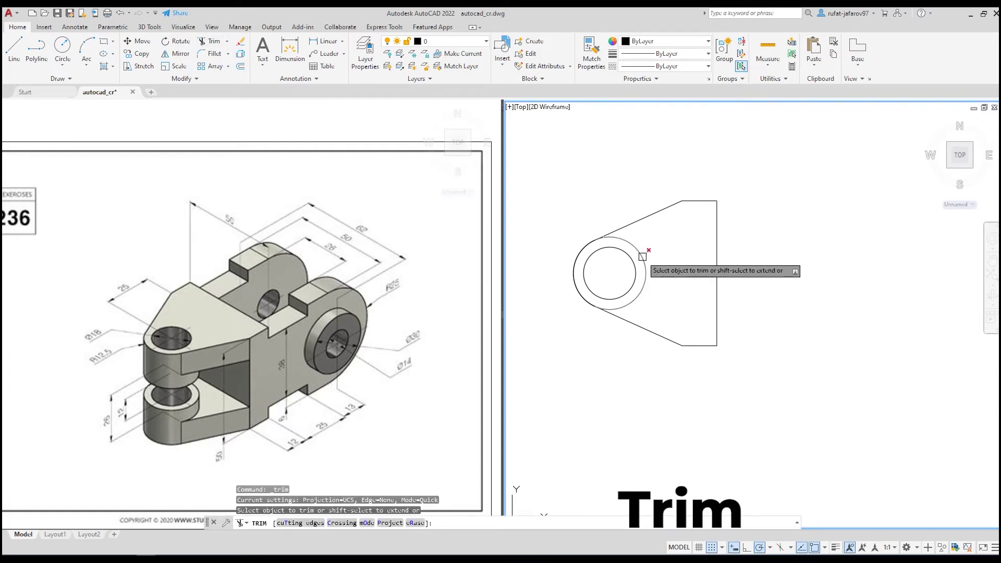
key(Escape)
click(773, 179)
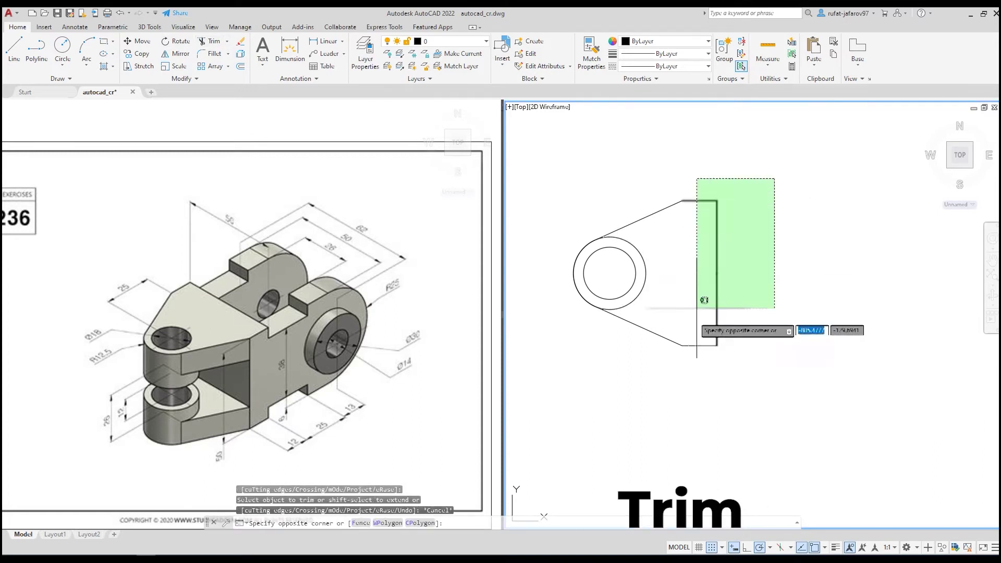
click(650, 417)
click(548, 212)
click(611, 347)
Join the selected outline pieces into one polyline with JOIN.
text(join)
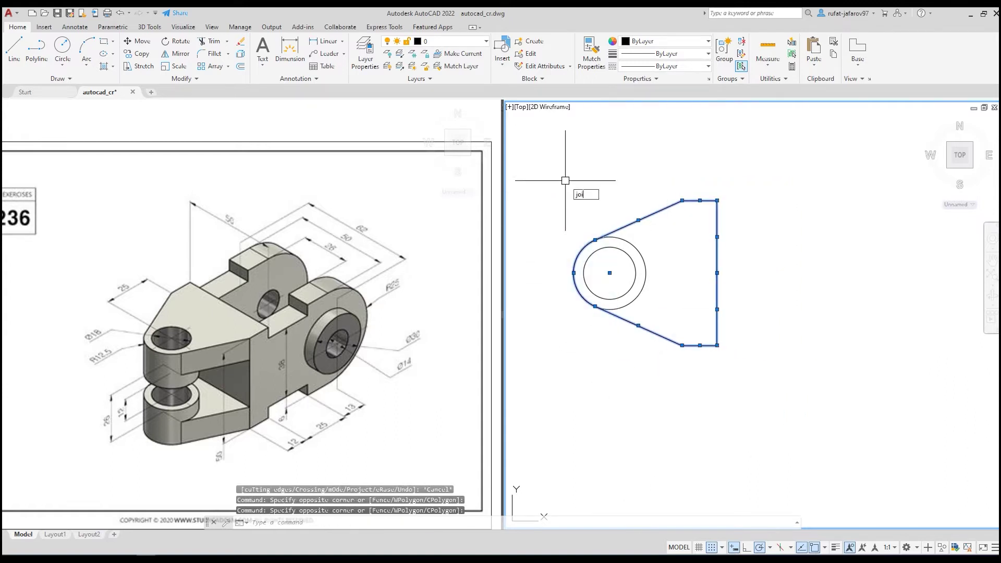
key(Return)
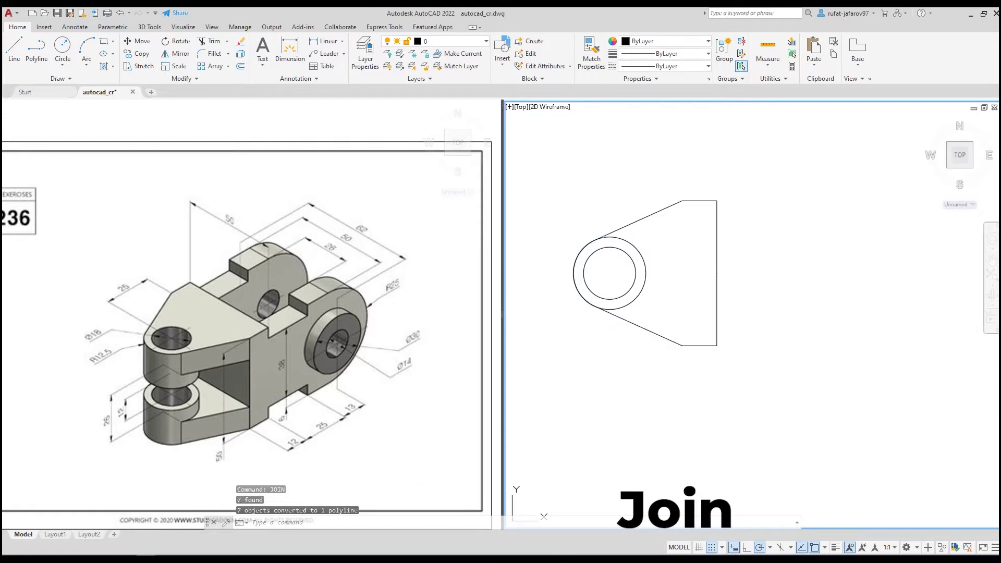
click(715, 224)
key(Escape)
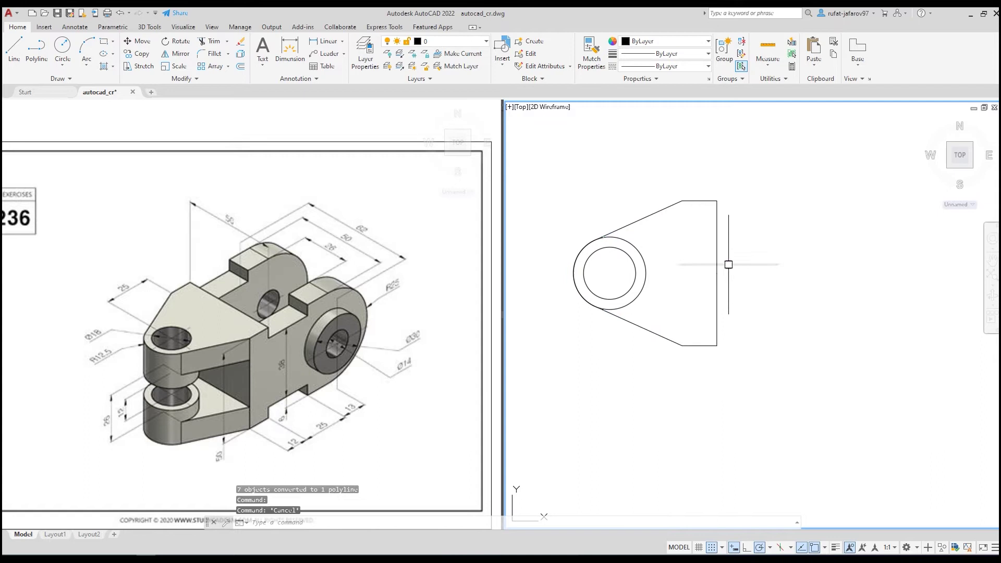
middle_drag(728, 264, 721, 246)
Set the drawing viewport to the Front view and zoom out.
click(198, 327)
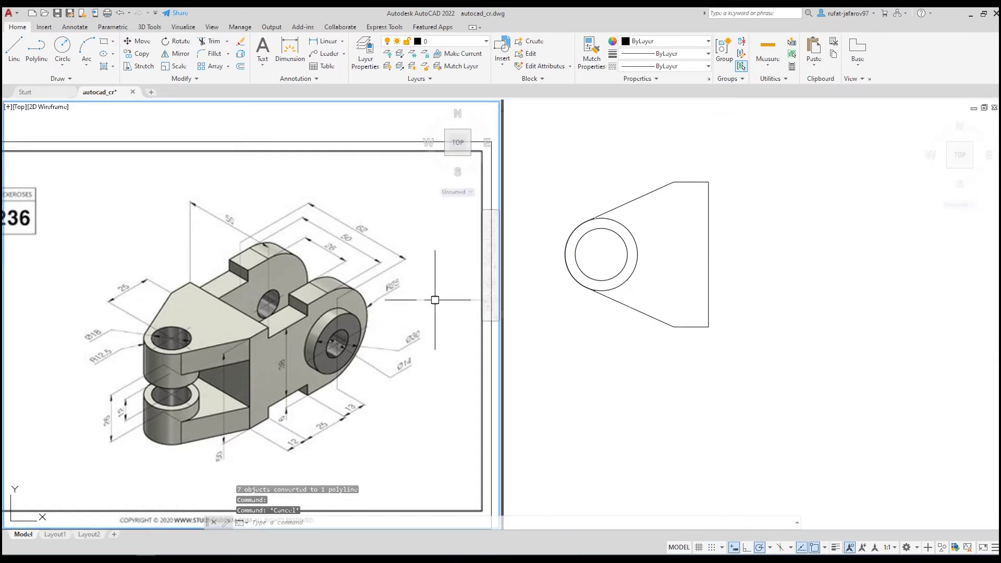
click(607, 260)
click(607, 261)
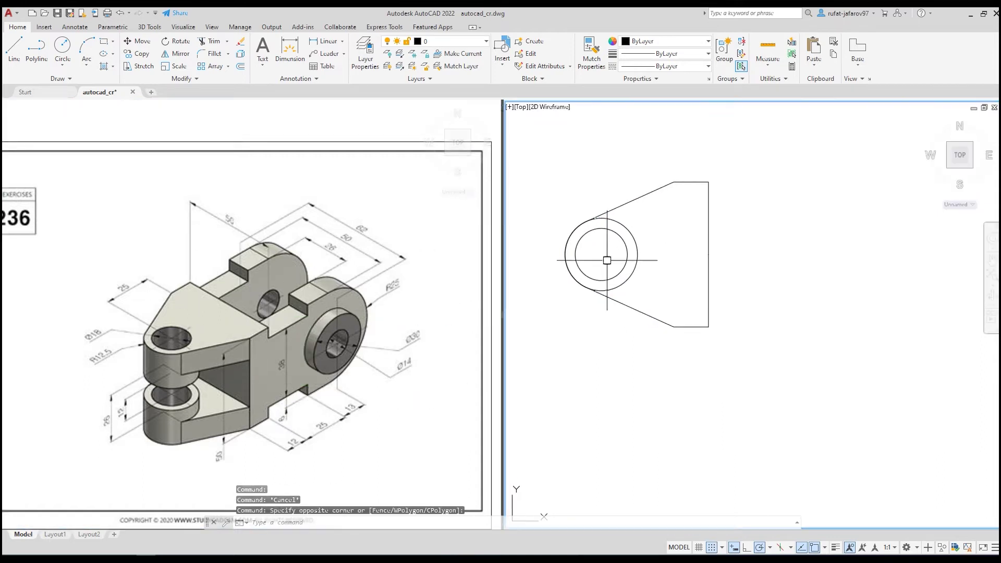
click(520, 107)
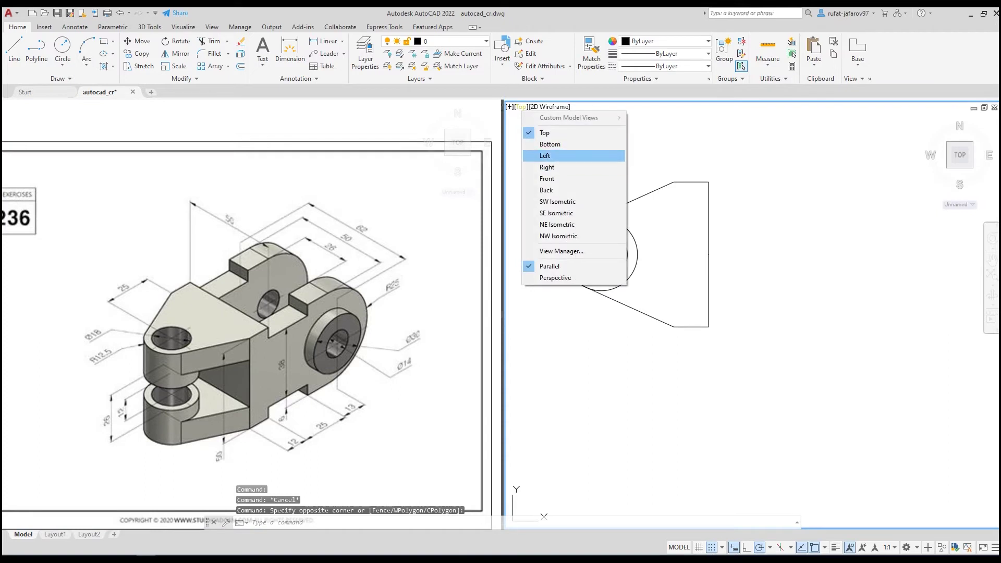
click(575, 177)
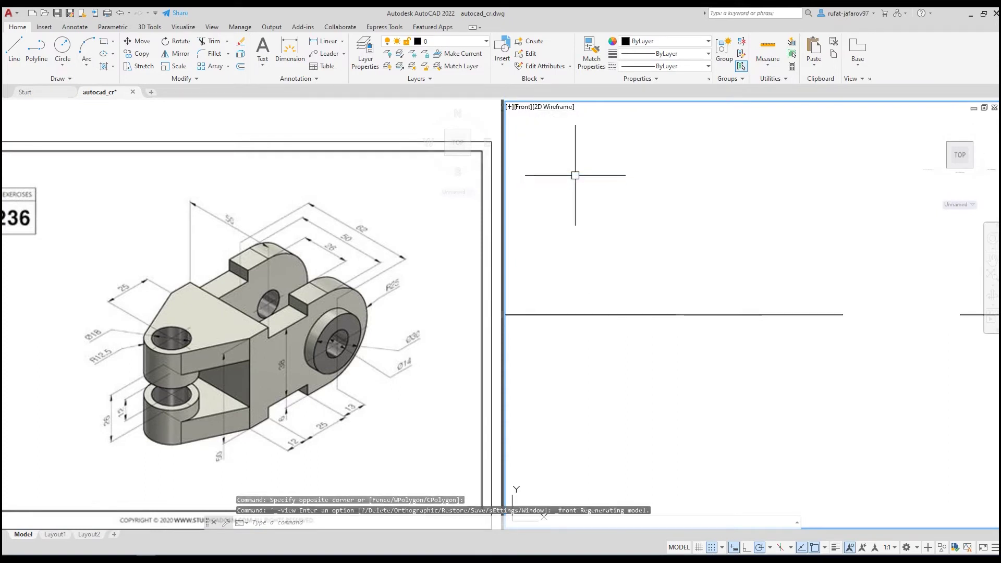
scroll(867, 224, down, 2)
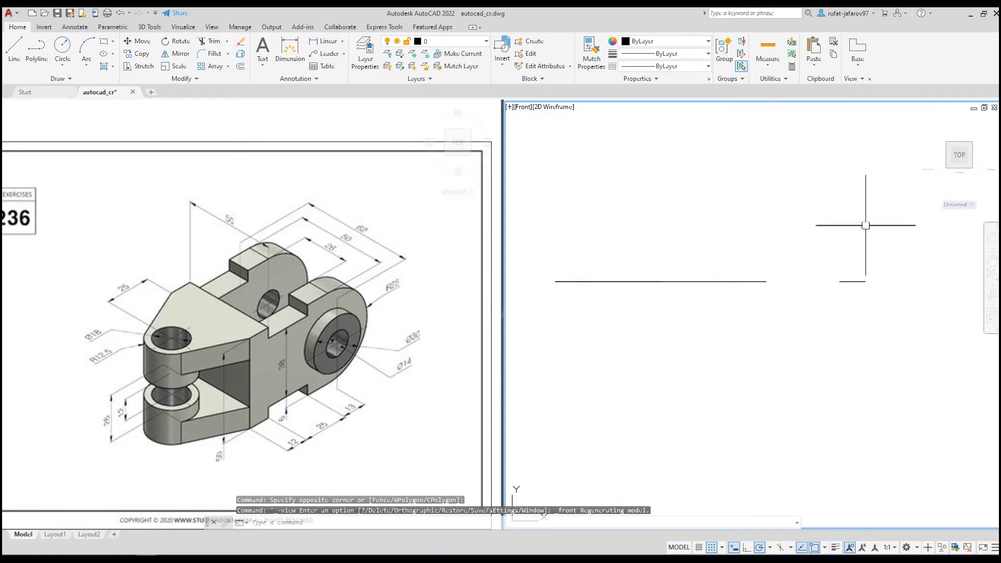
scroll(660, 257, down, 2)
click(376, 354)
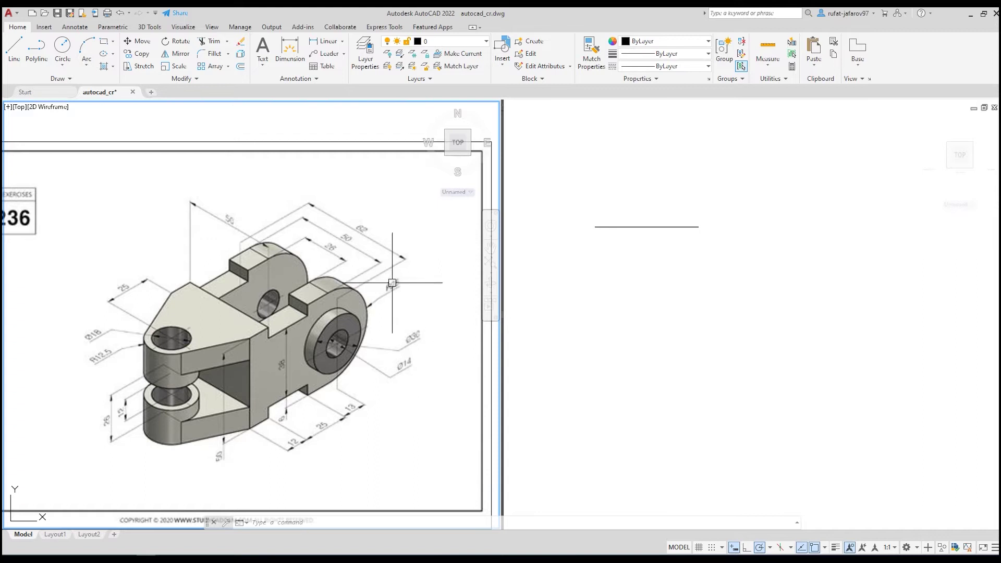
Place the boss centre in the front view and draw the Ø14 hole circle.
click(63, 46)
click(793, 358)
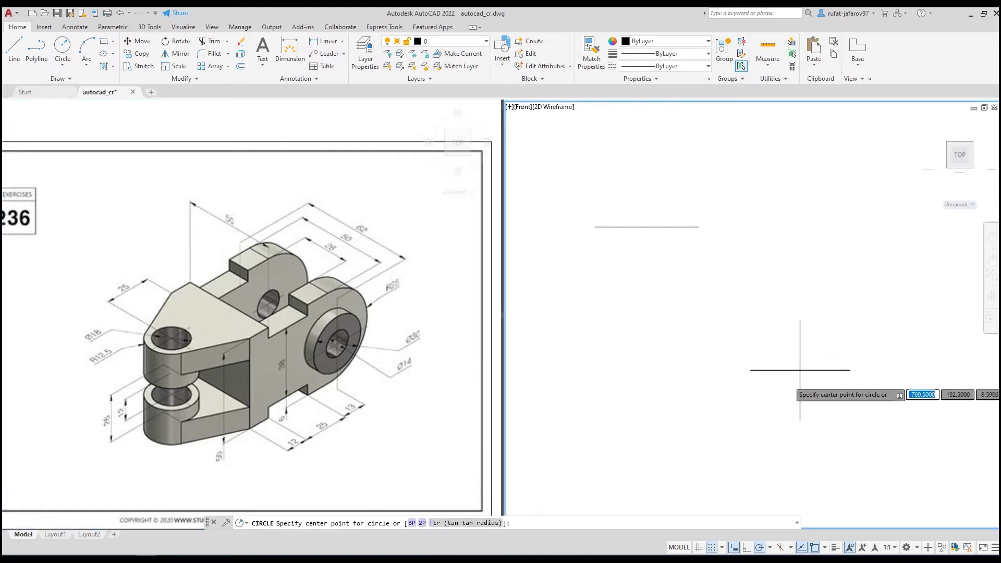
click(696, 361)
key(Escape)
click(62, 46)
click(751, 401)
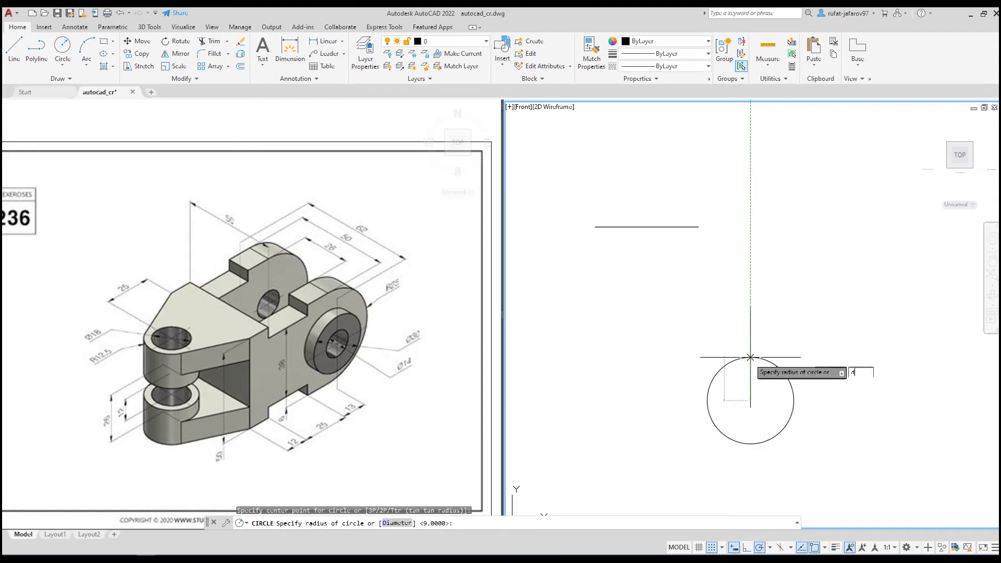
key(Return)
text(4)
key(Return)
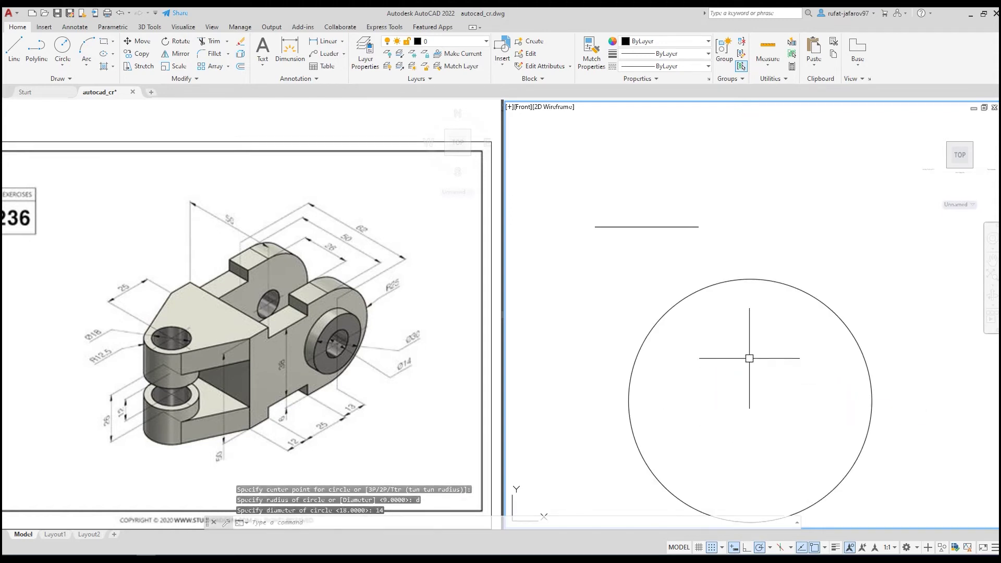
key(Return)
scroll(750, 375, down, 3)
Add concentric Ø30 and radius 25 circles on the same centre.
click(750, 375)
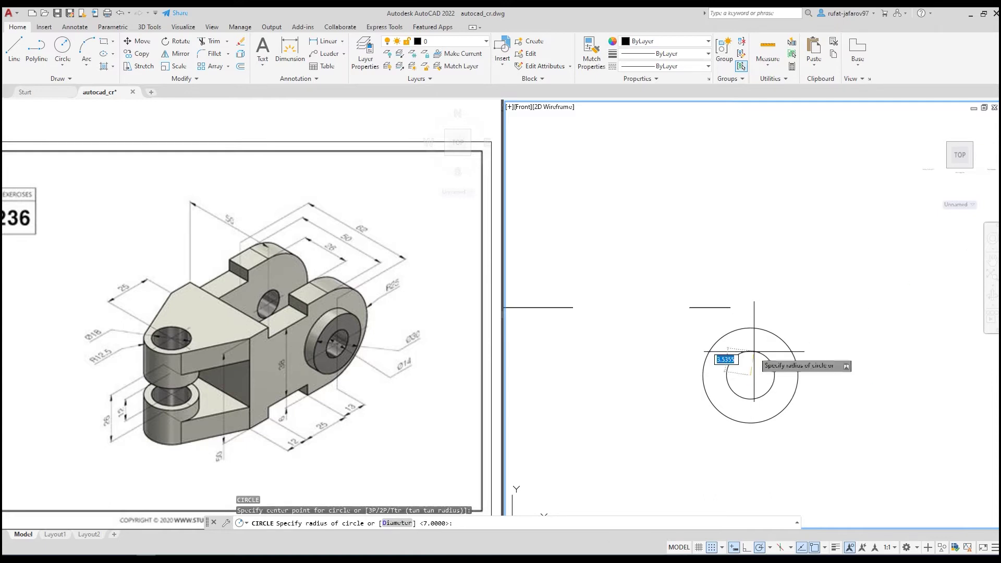
text(d)
key(Return)
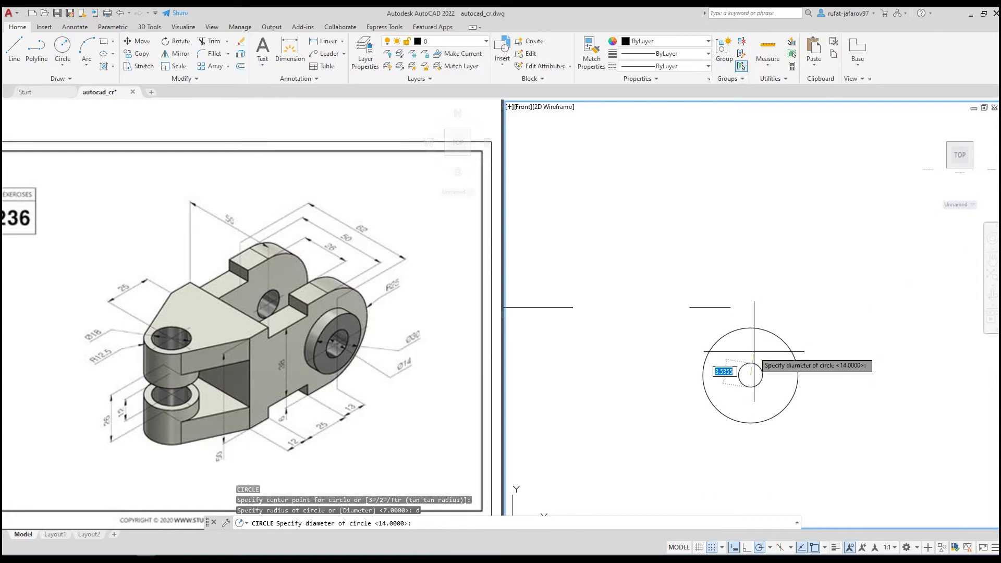
text(0)
key(Return)
key(Return)
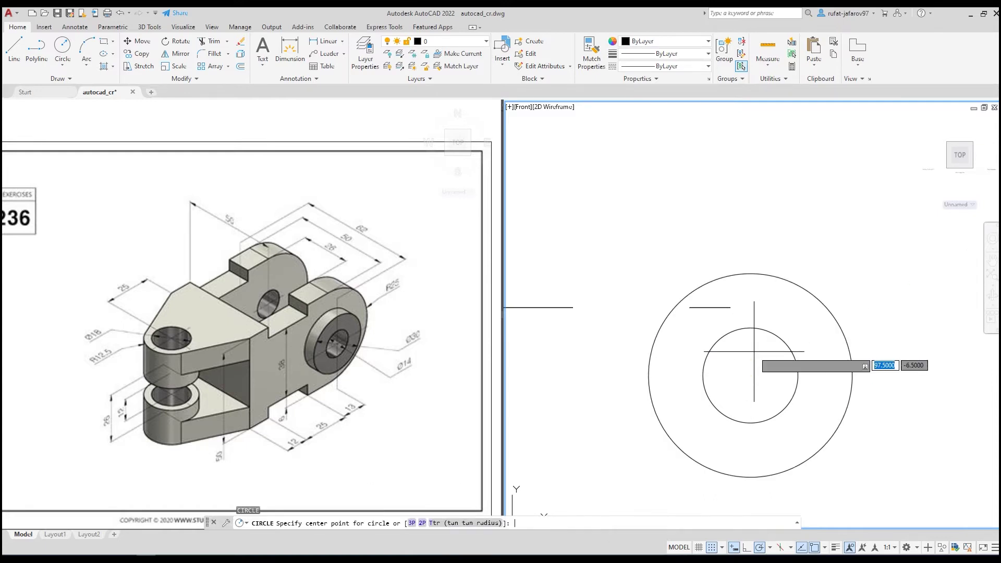
click(751, 375)
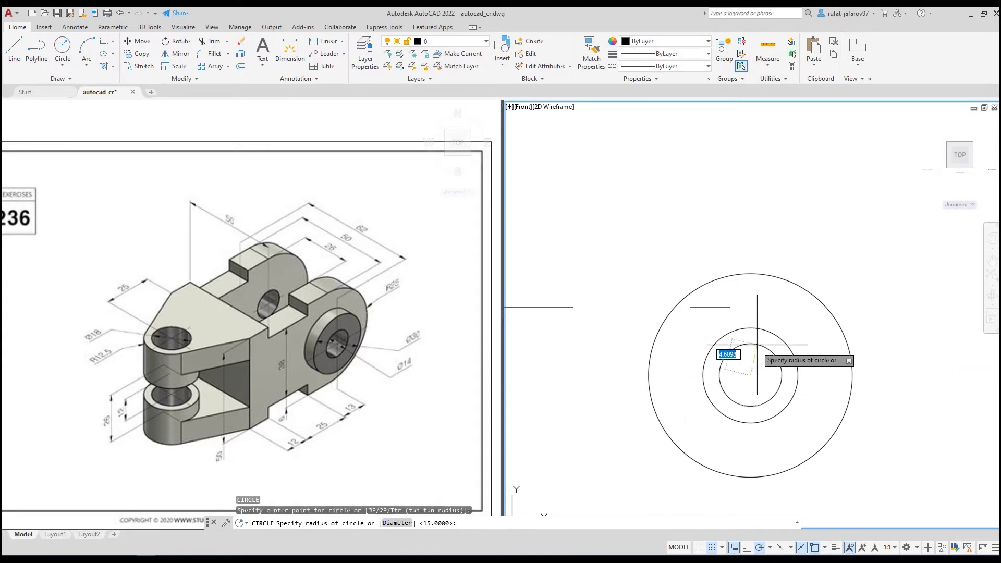
text(5)
key(Return)
Window-select the three concentric circles and recentre them in the front view.
scroll(758, 347, down, 4)
click(861, 295)
click(772, 370)
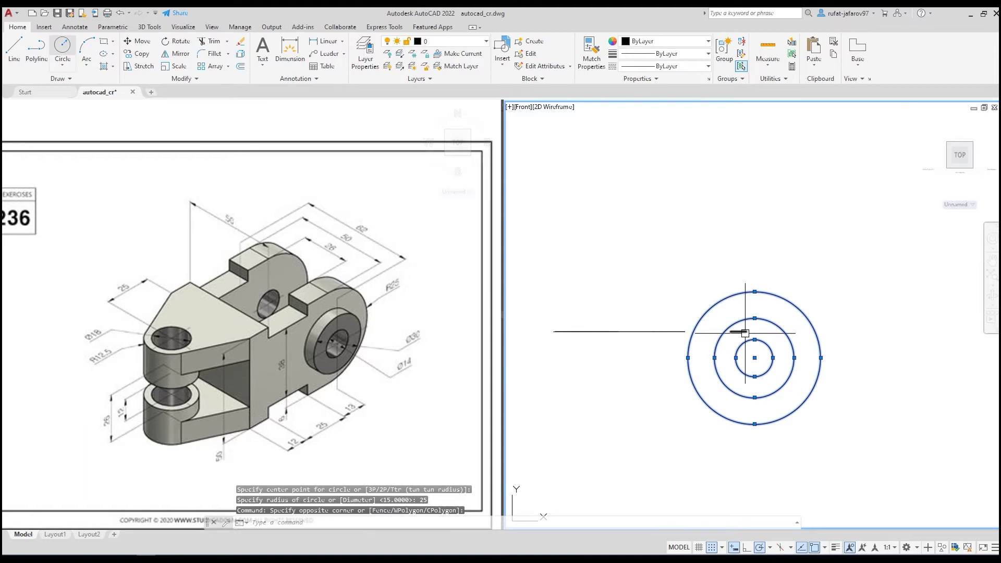
scroll(770, 291, up, 2)
middle_drag(770, 291, 773, 290)
click(331, 303)
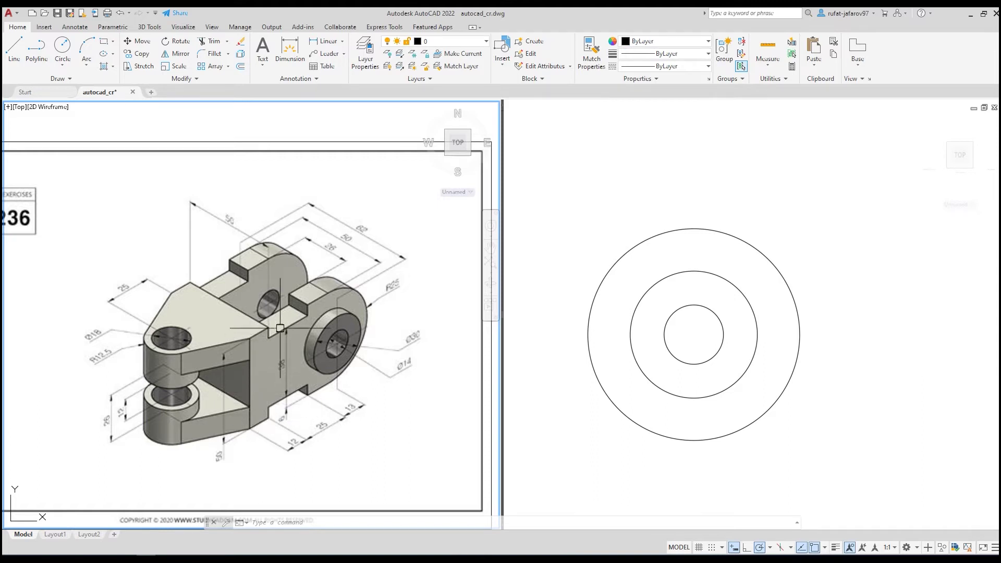
Start a polyline at the outer circle's top with a 13-unit horizontal segment.
click(898, 280)
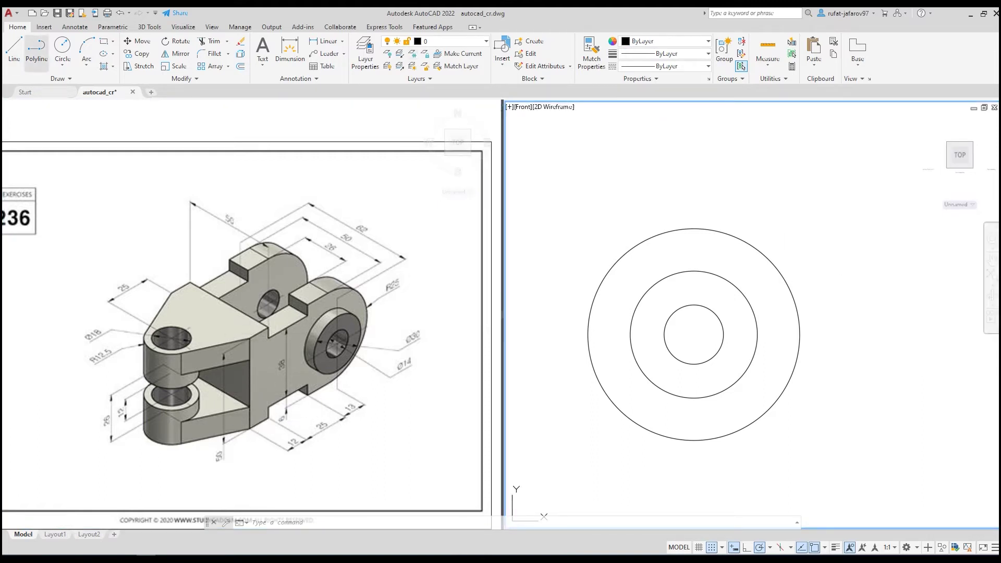
click(37, 47)
click(785, 208)
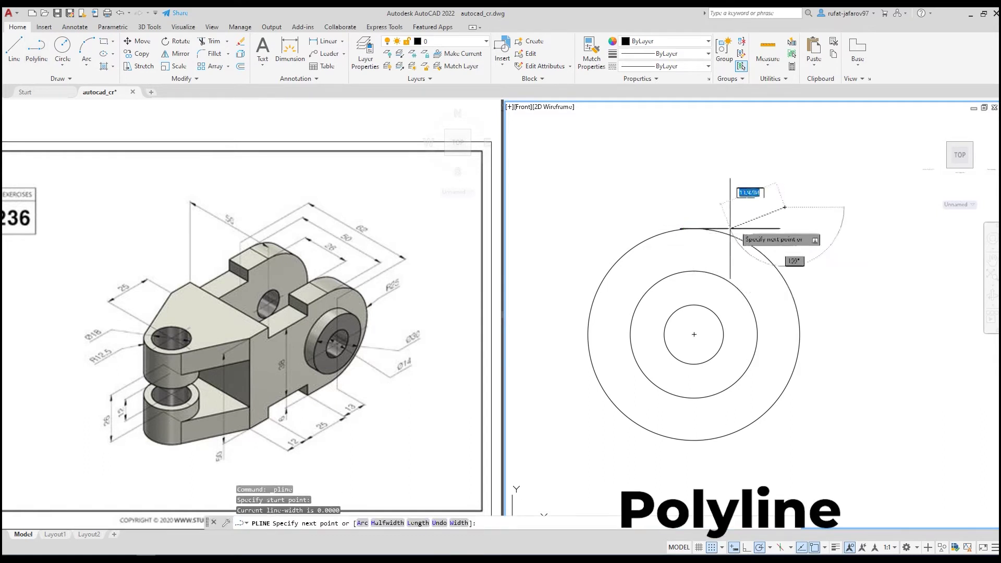
key(Escape)
click(36, 46)
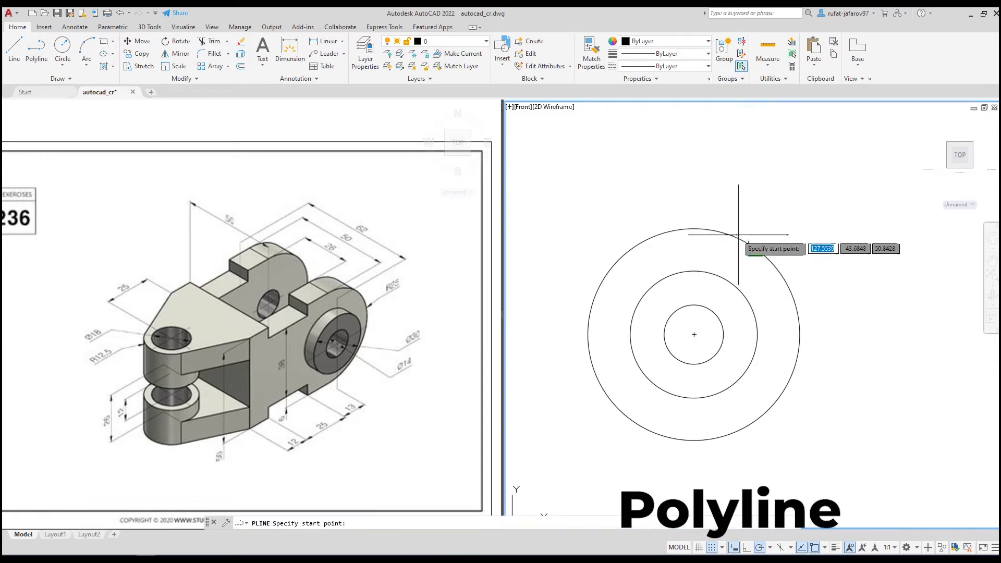
click(694, 229)
text(13)
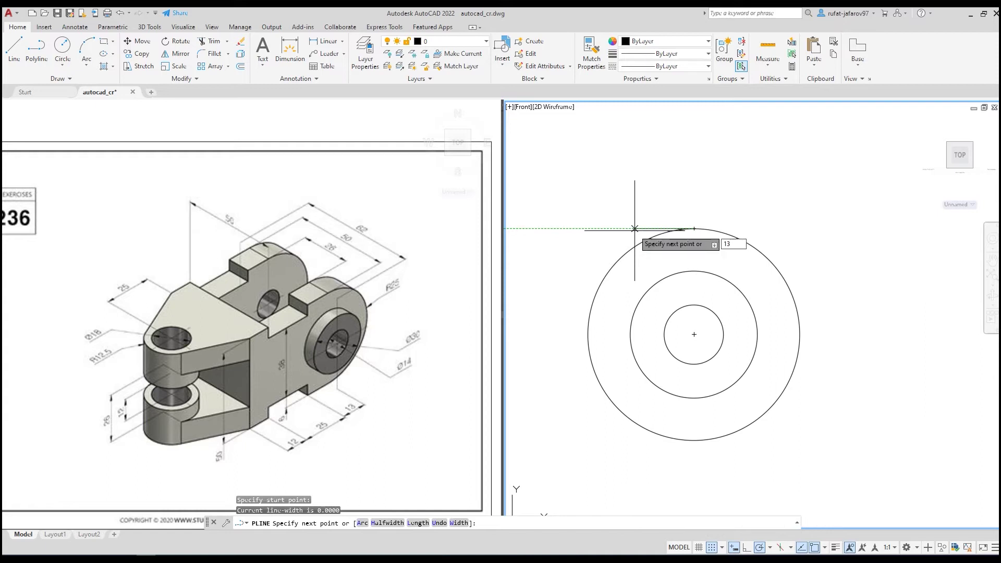
key(Return)
middle_drag(647, 236, 726, 210)
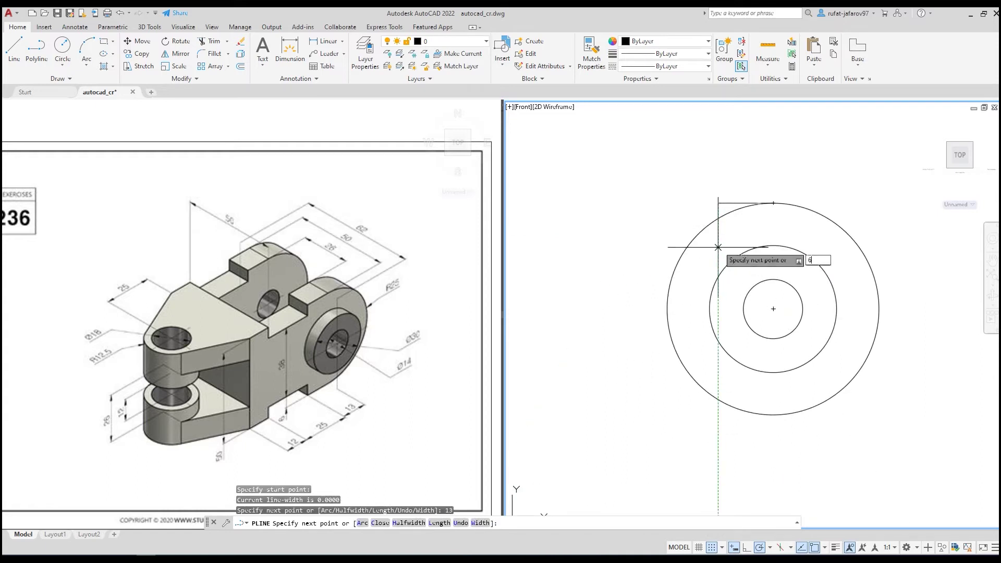
Add 6-unit vertical, 25 horizontal and 25 downward segments, then window-select the outline.
key(Return)
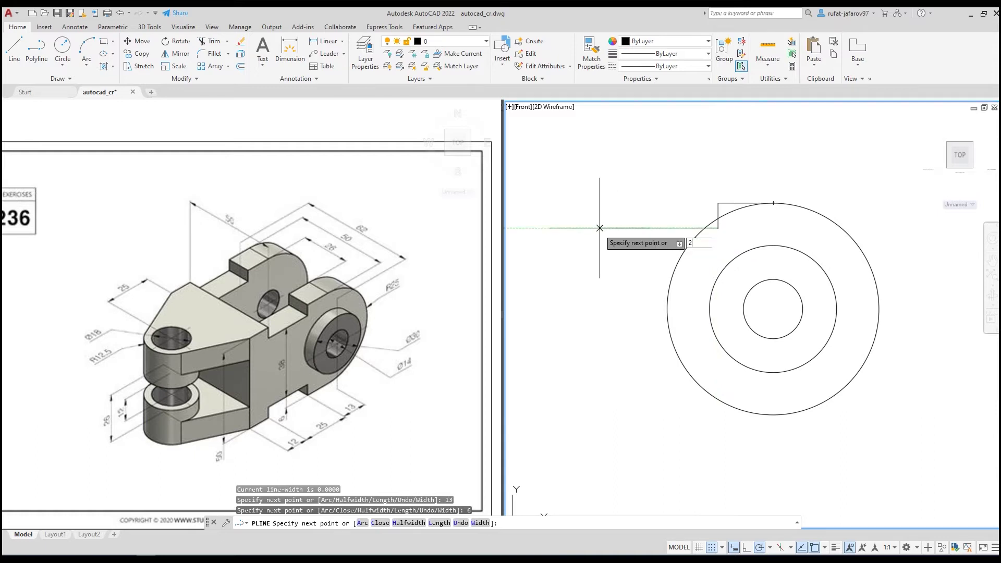
text(5)
key(Return)
middle_drag(605, 224, 652, 231)
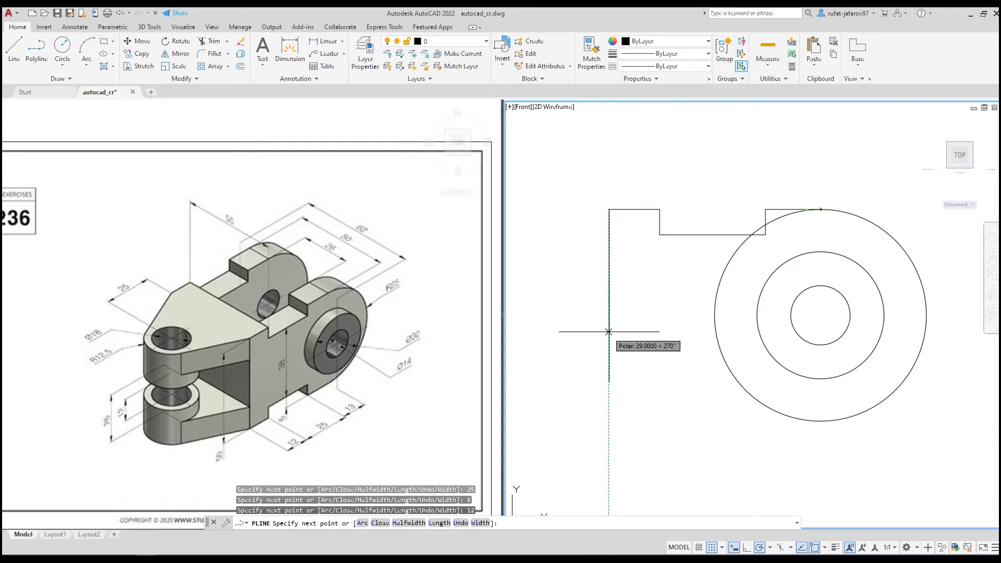
click(298, 370)
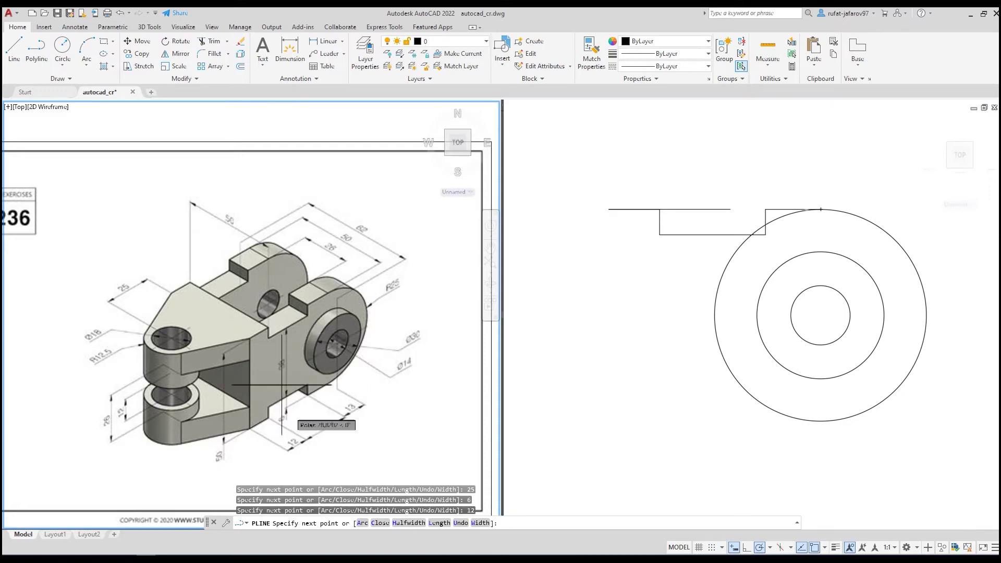
click(563, 339)
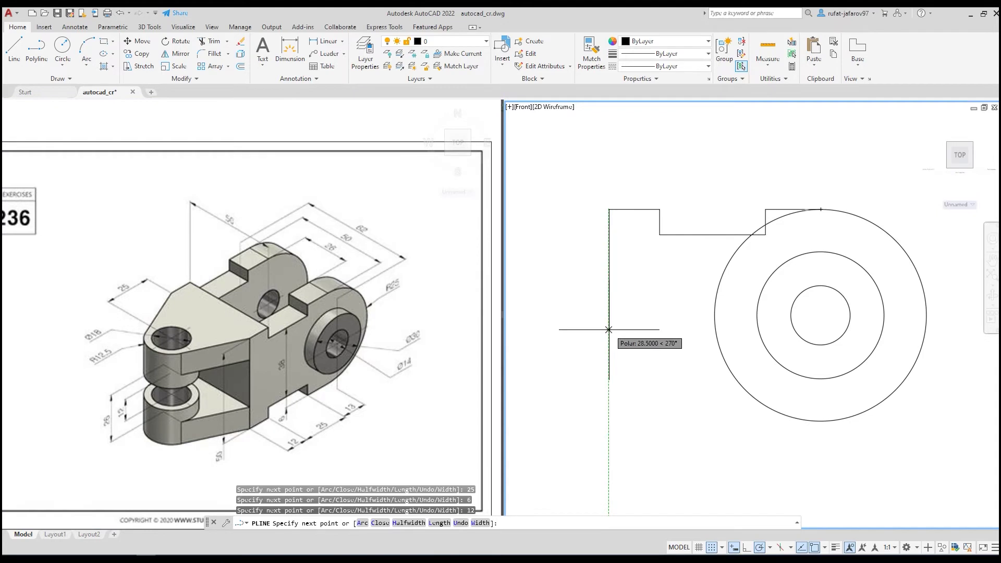
text(25)
key(Return)
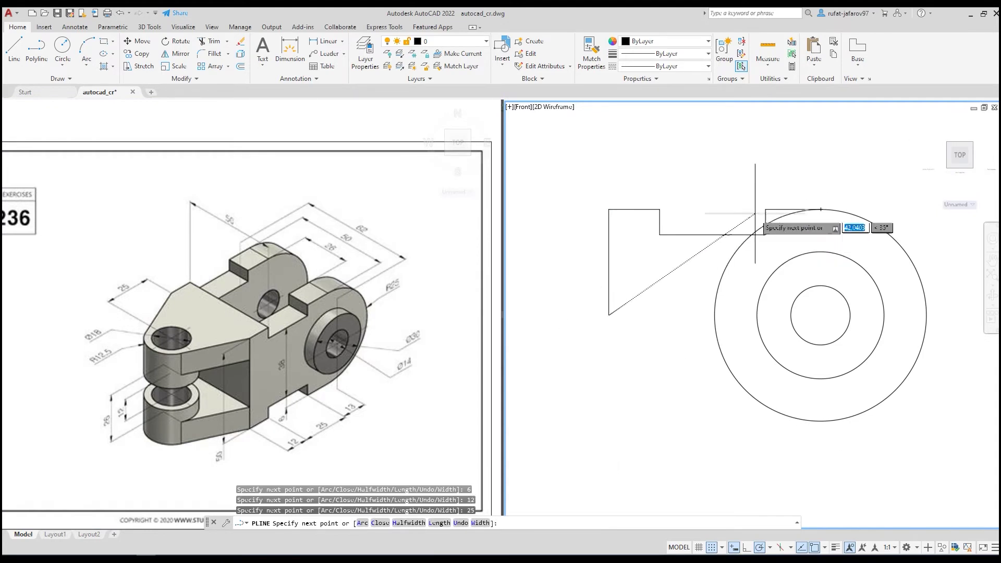
key(Escape)
click(601, 156)
click(831, 396)
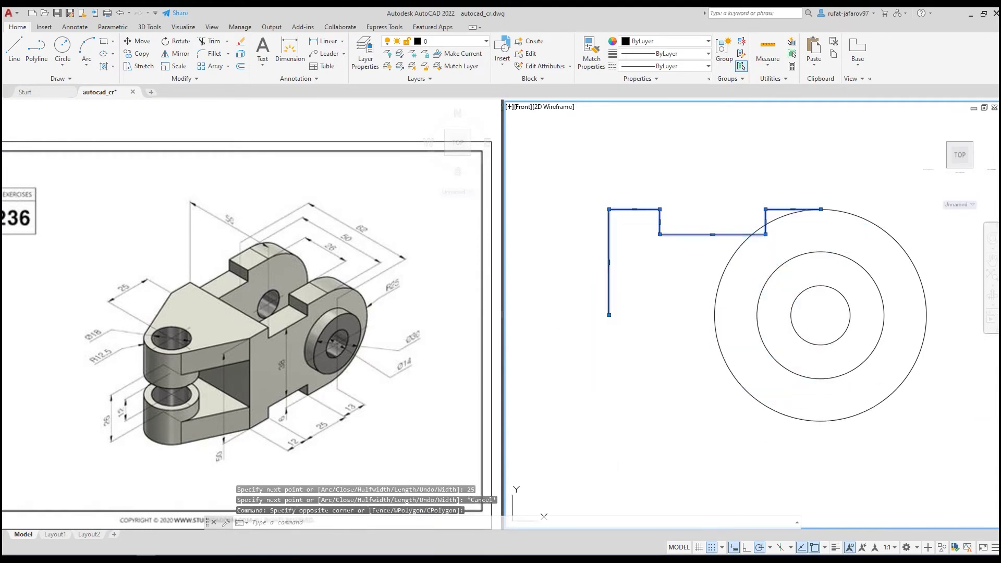
Mirror the upper outline about the boss's horizontal centreline, keeping the original.
click(177, 54)
click(609, 314)
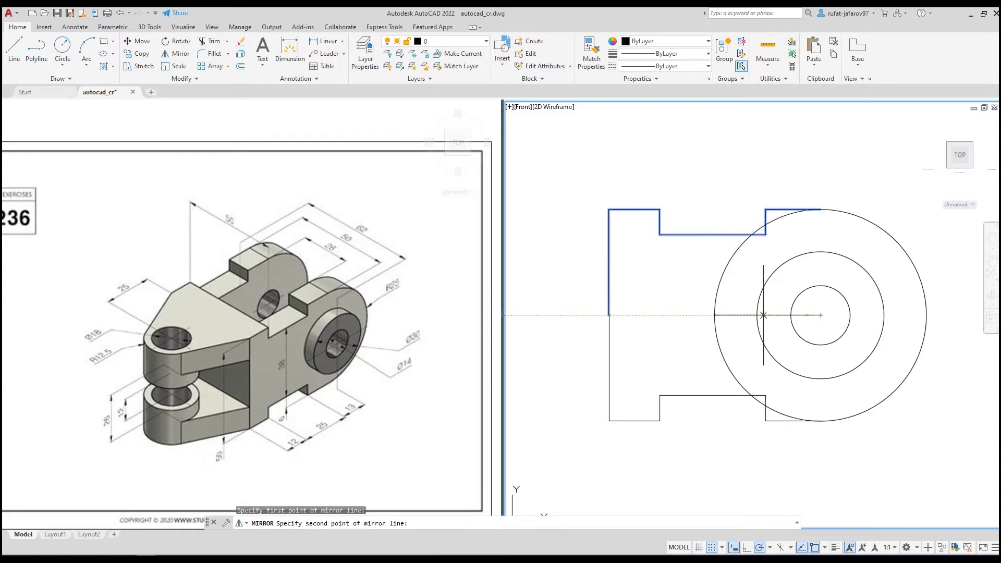
click(668, 315)
click(684, 354)
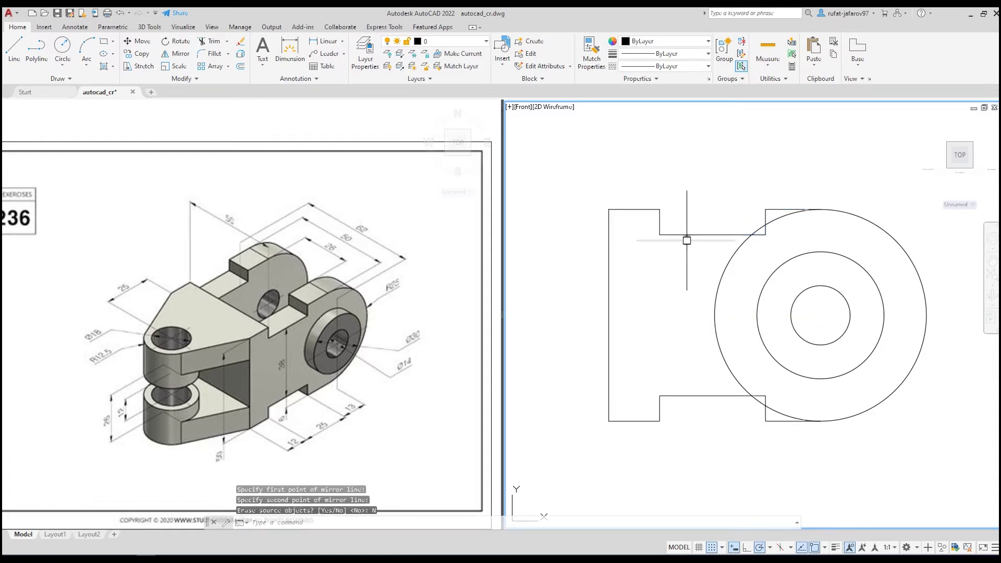
Trim the arcs inside the upper and lower steps and erase the leftover left arc.
text(tr)
key(Return)
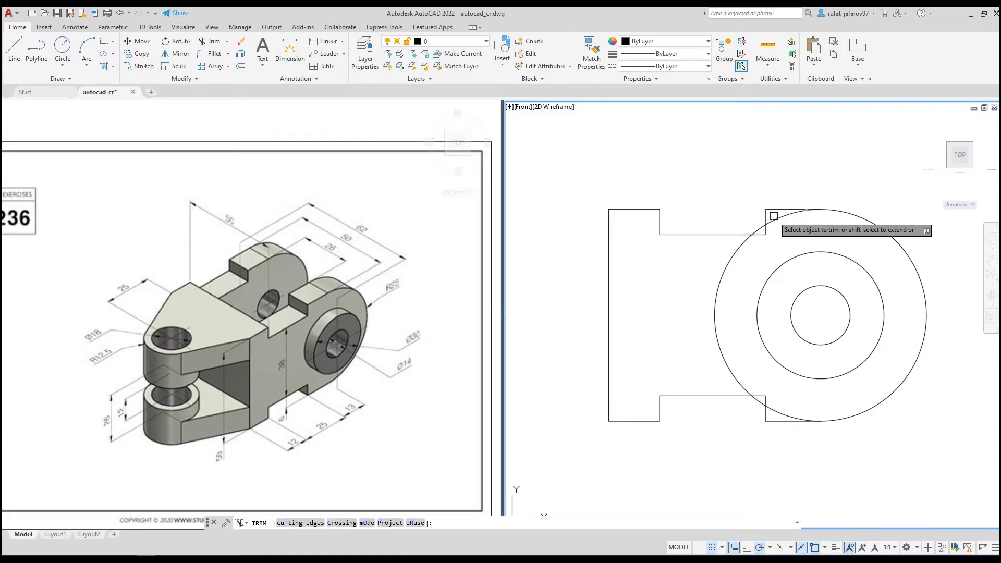
click(774, 215)
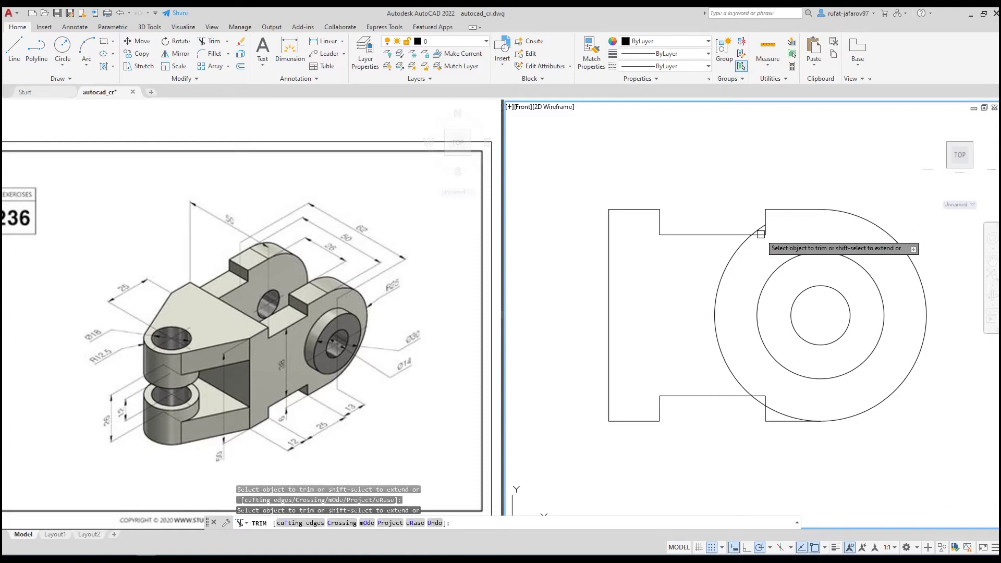
click(783, 416)
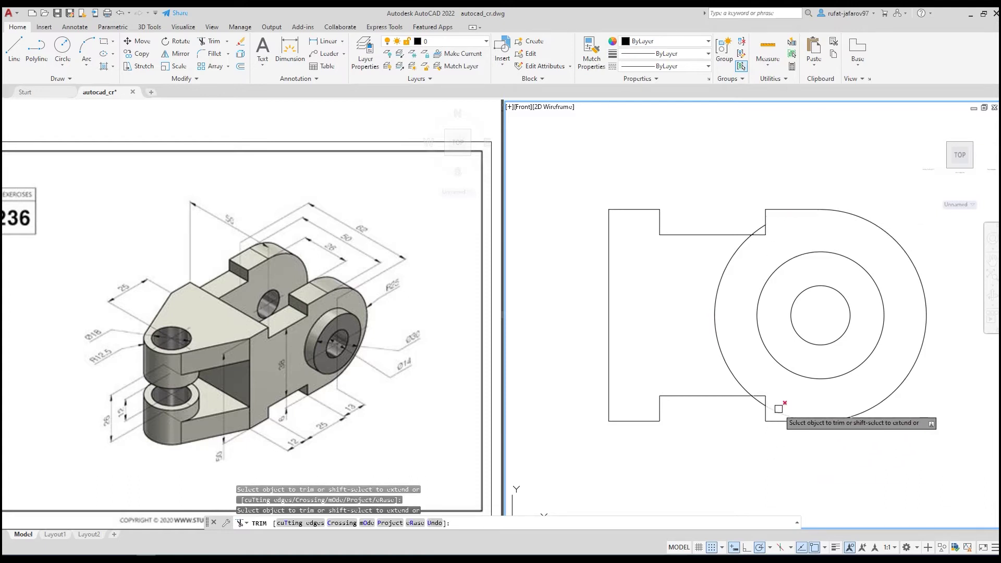
key(Escape)
click(725, 354)
key(Delete)
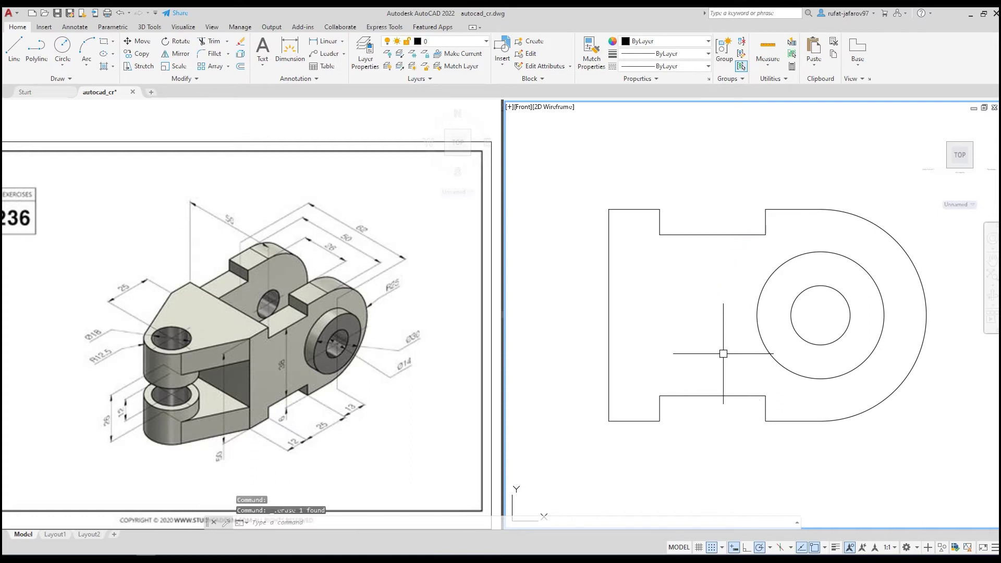
scroll(723, 355, down, 2)
Join all front profile pieces into one closed polyline.
click(602, 214)
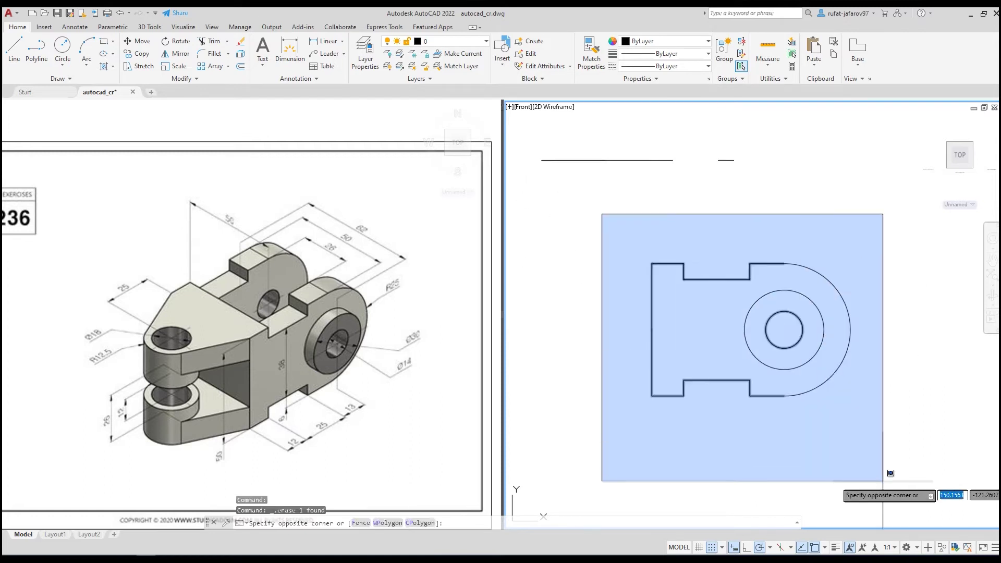
click(915, 464)
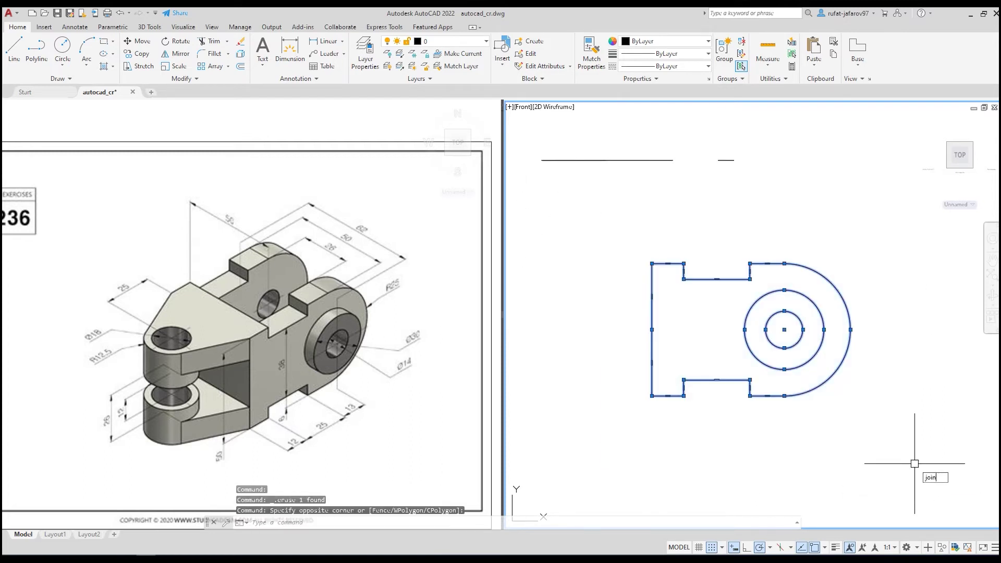
key(Return)
middle_drag(796, 245, 833, 271)
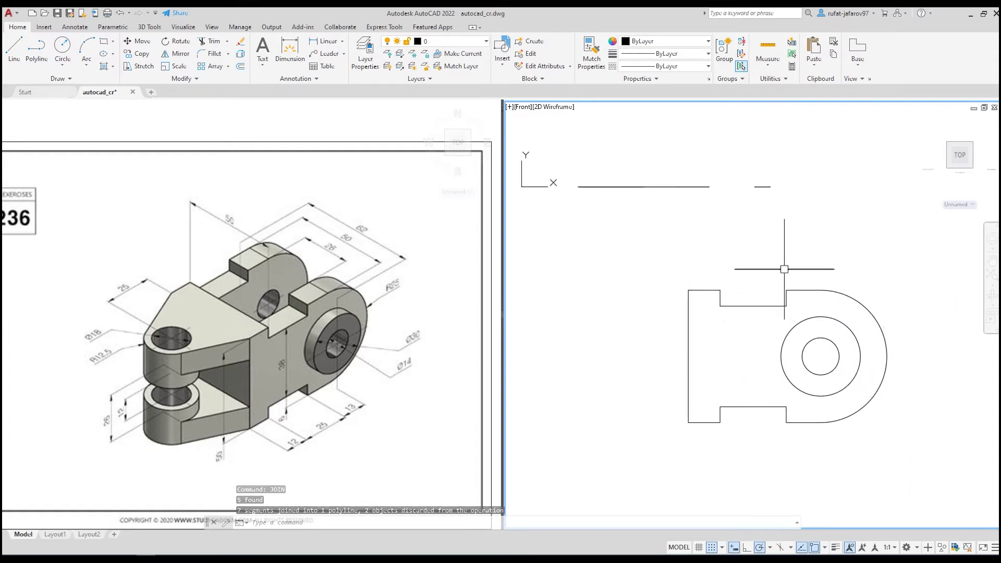
Orbit the right viewport into 3D and crossing-select the front profile with its circles.
mouse_move(824, 271)
shift+middle_down()
mouse_move(843, 331)
mouse_move(781, 280)
shift+middle_up()
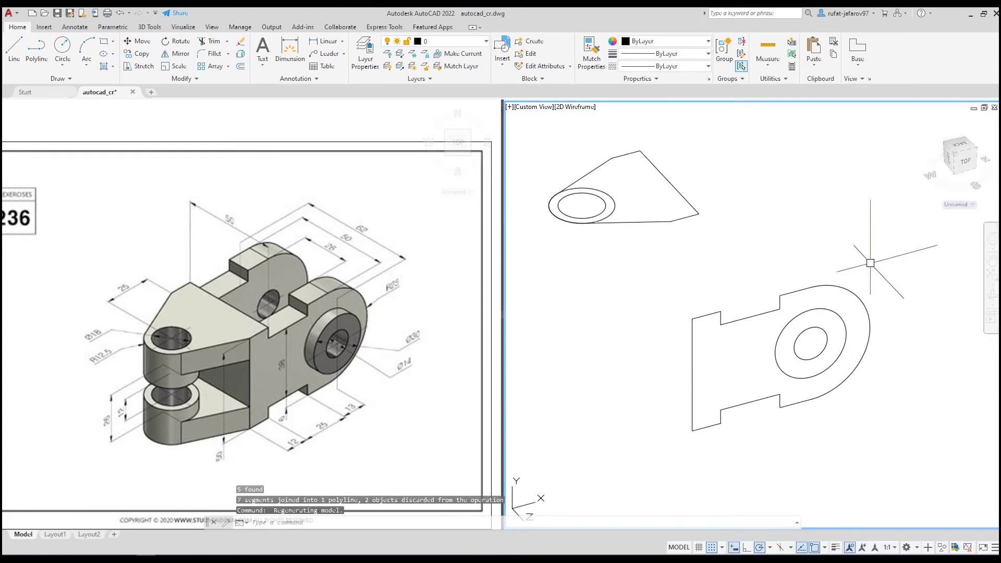
click(871, 263)
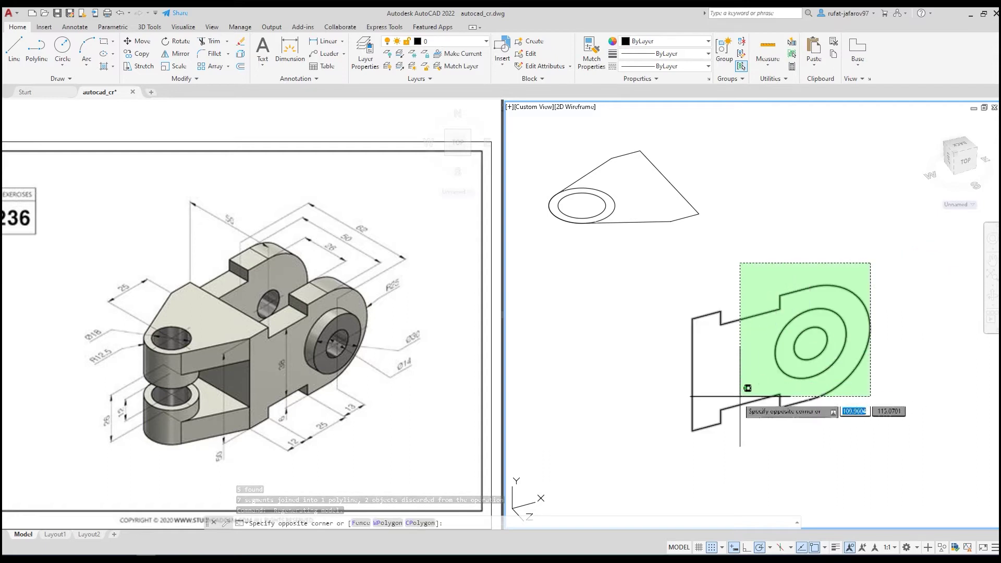
click(670, 452)
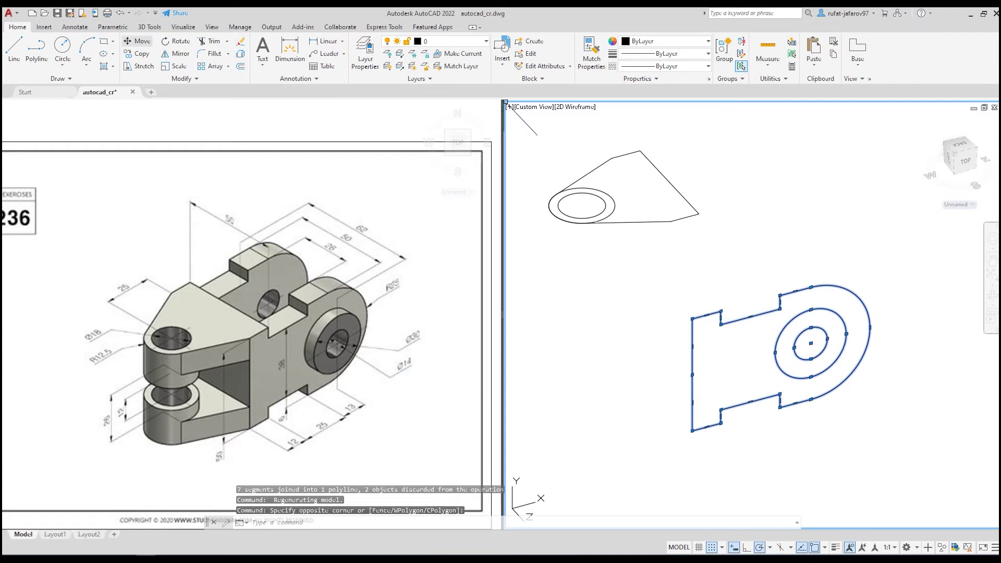
Move the front profile and its boss circles so its corner meets the triangular lug outline's corner.
text(m)
key(Return)
scroll(670, 313, up, 2)
click(674, 307)
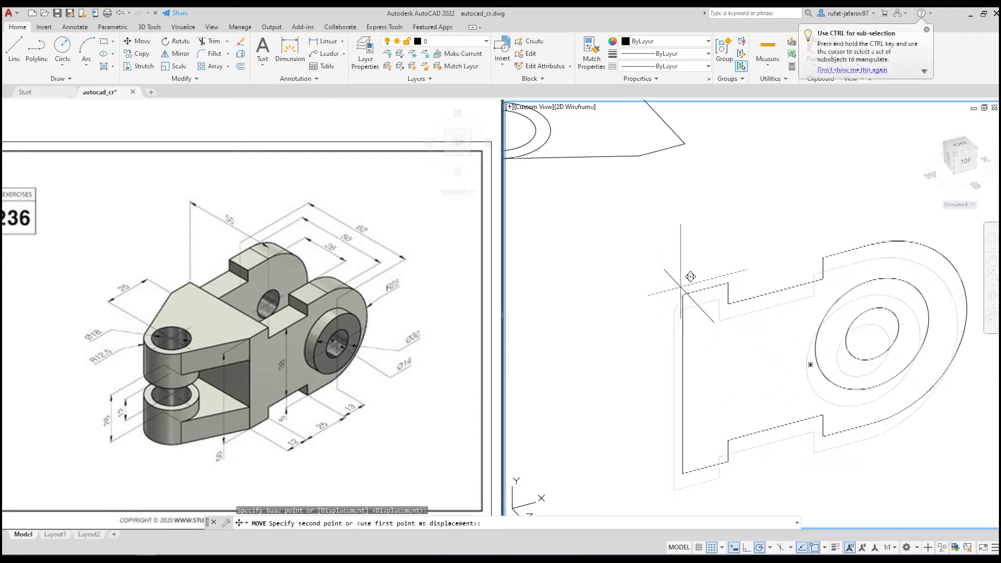
click(648, 251)
mouse_move(739, 200)
middle_down()
mouse_move(744, 243)
mouse_move(725, 276)
middle_up()
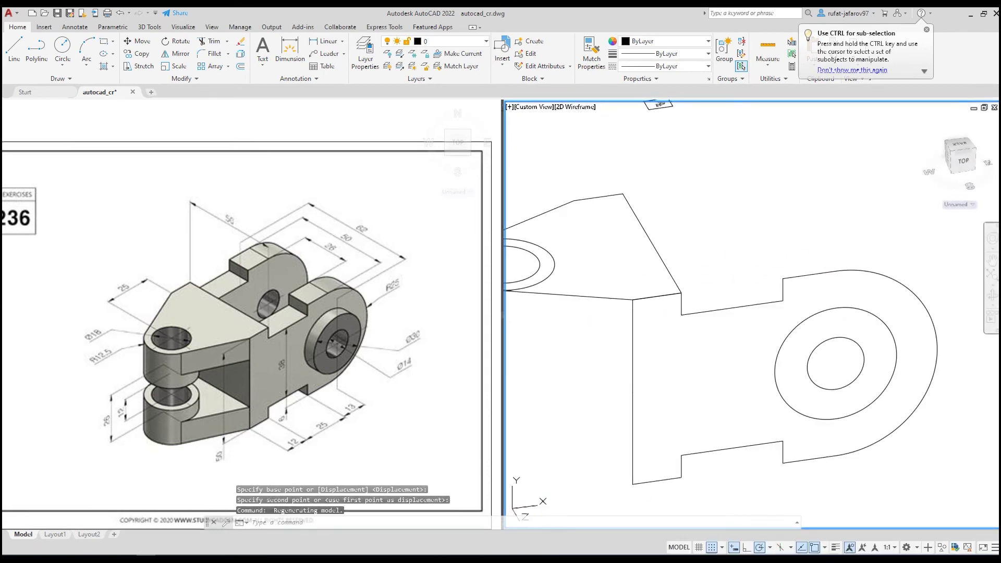
click(260, 330)
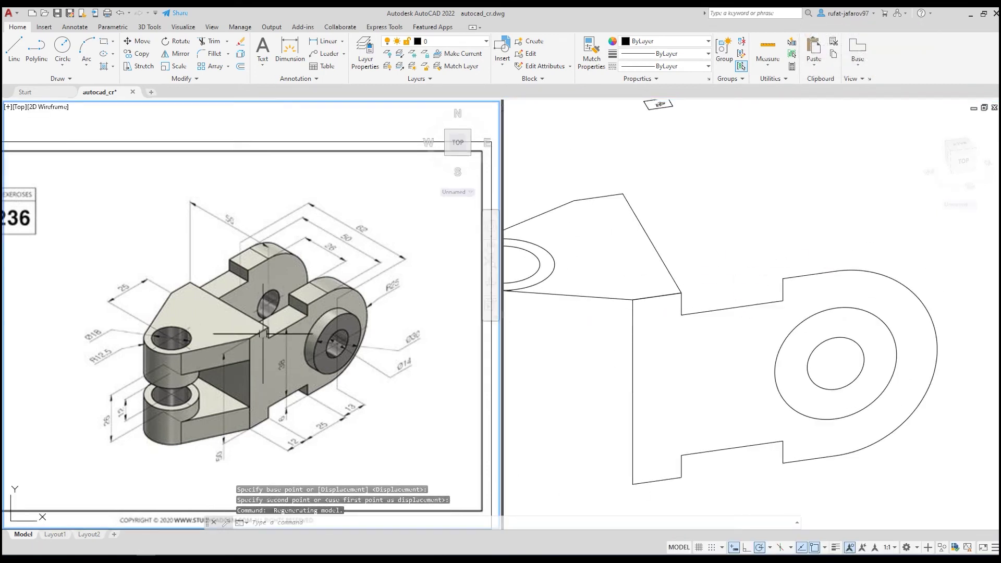
click(722, 291)
scroll(865, 348, down, 2)
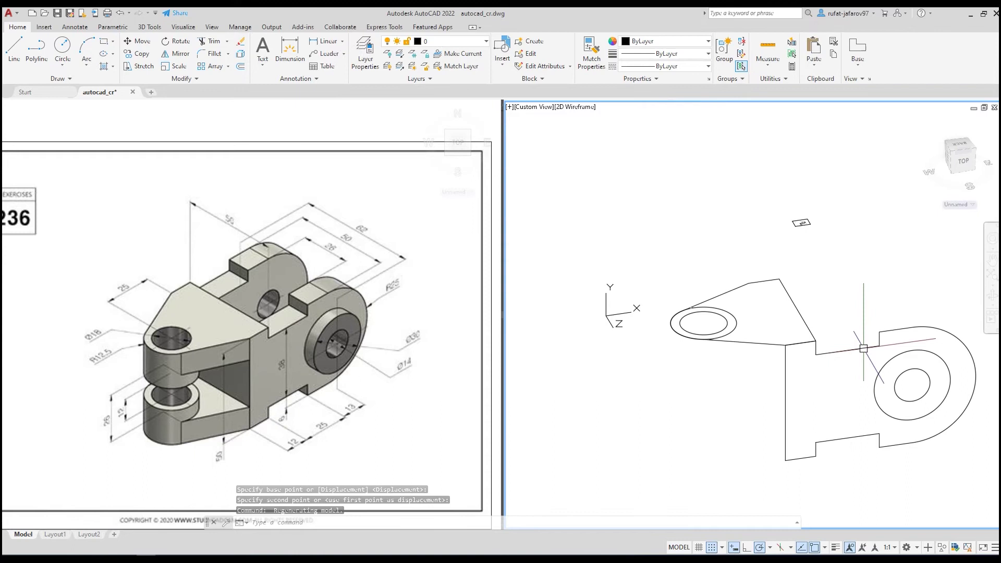
middle_drag(863, 349, 732, 307)
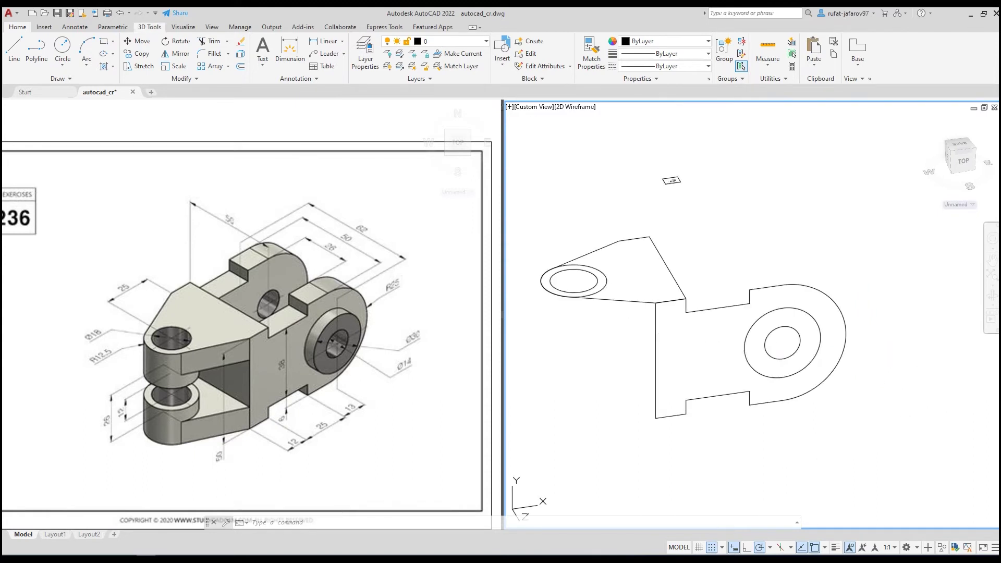
click(149, 27)
Extrude only the triangular lug outline 12 units into a solid.
click(69, 49)
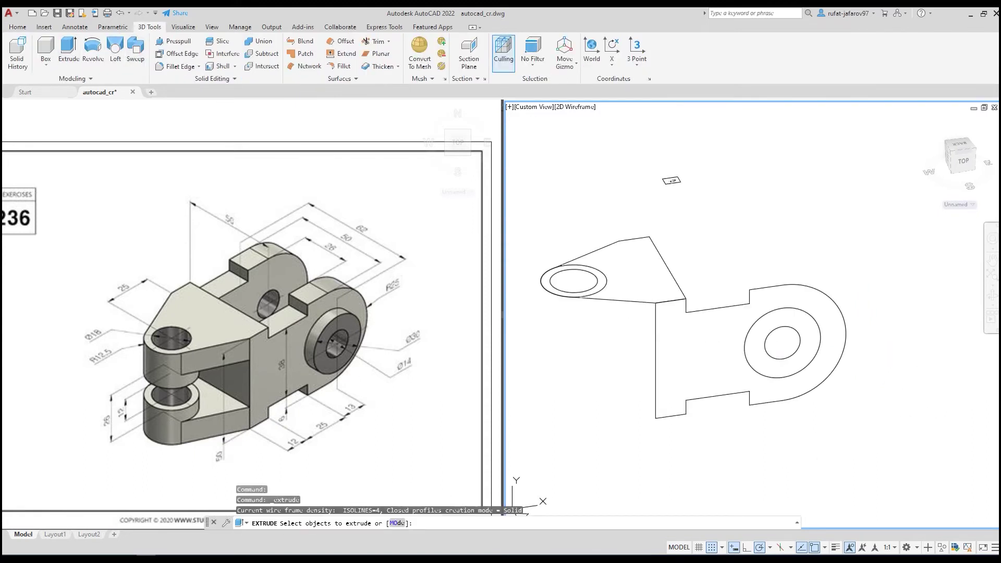
click(619, 300)
right_click(616, 281)
click(642, 287)
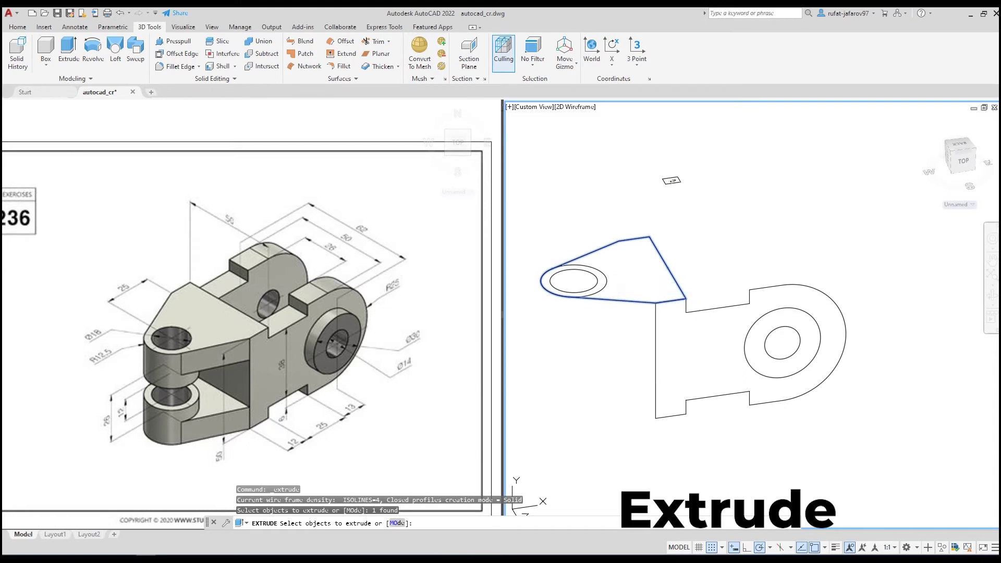
click(242, 360)
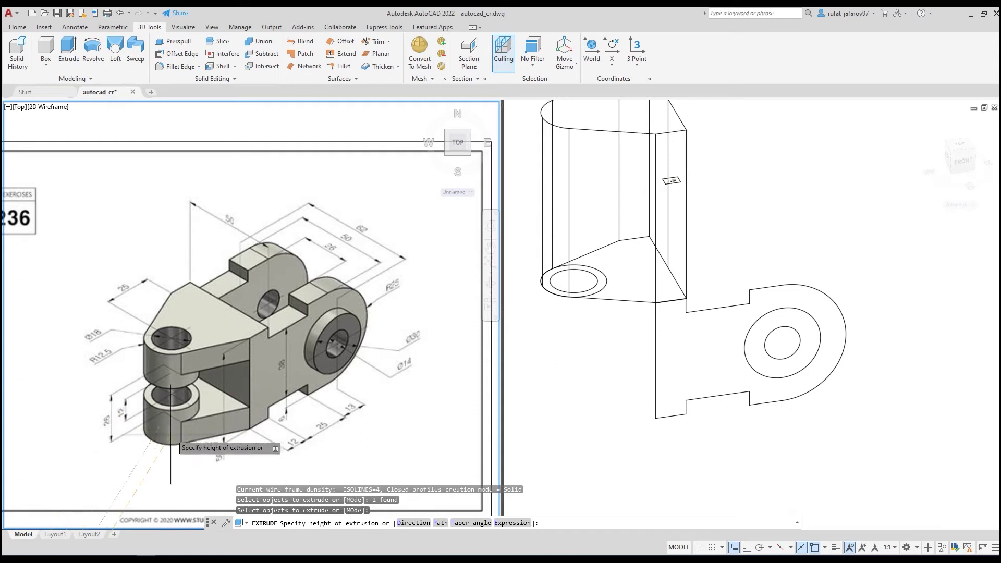
click(651, 305)
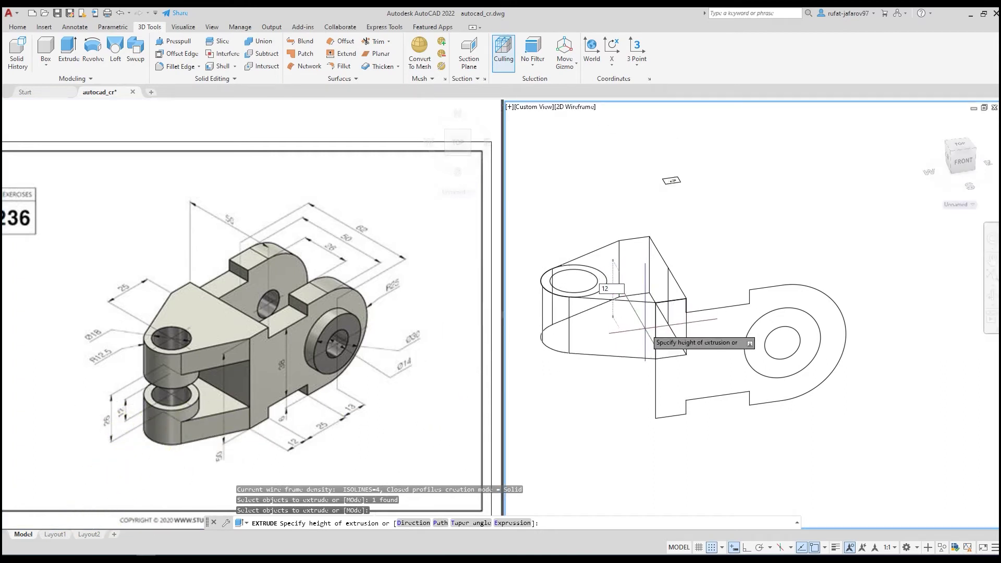
text(12)
key(Return)
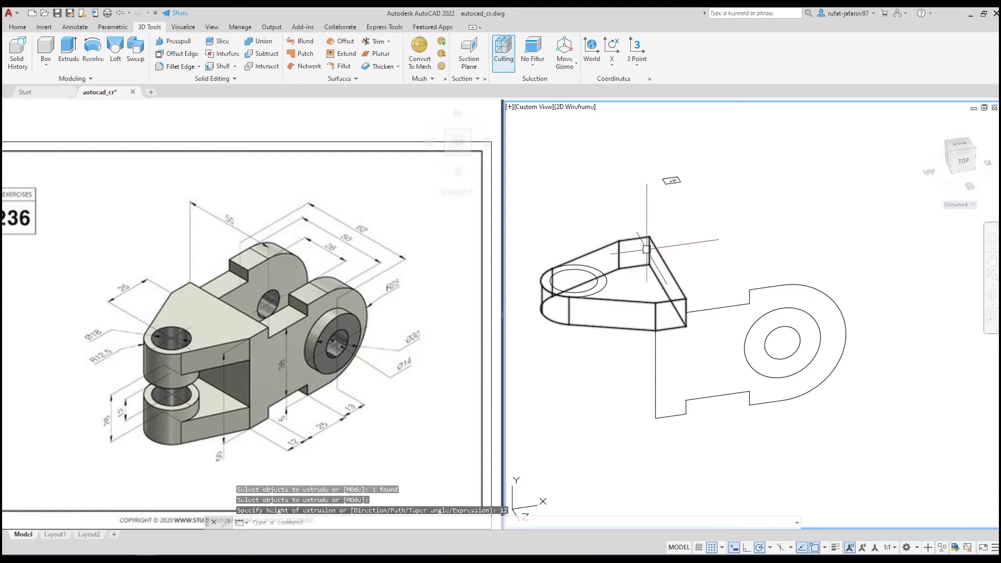
shift+middle_drag(667, 274, 615, 285)
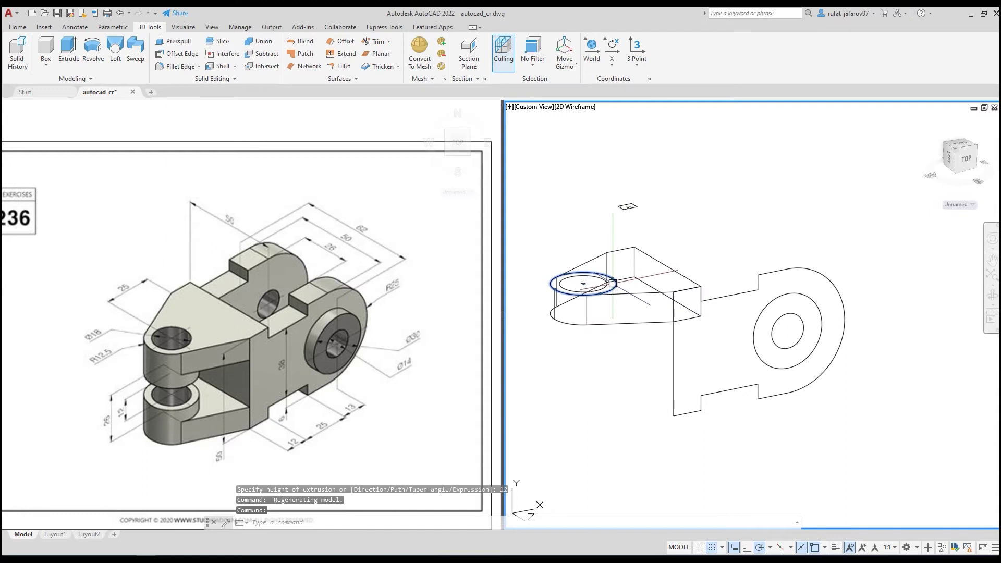
Extrude the lug's hole circle 18 units high into a cylinder.
click(69, 50)
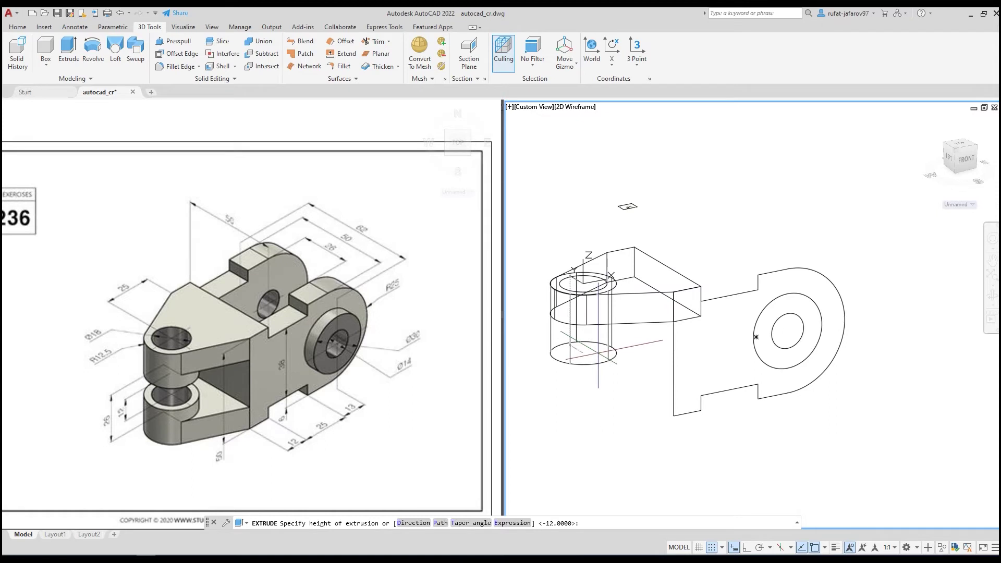
text(18)
key(Return)
shift+middle_drag(610, 278, 708, 302)
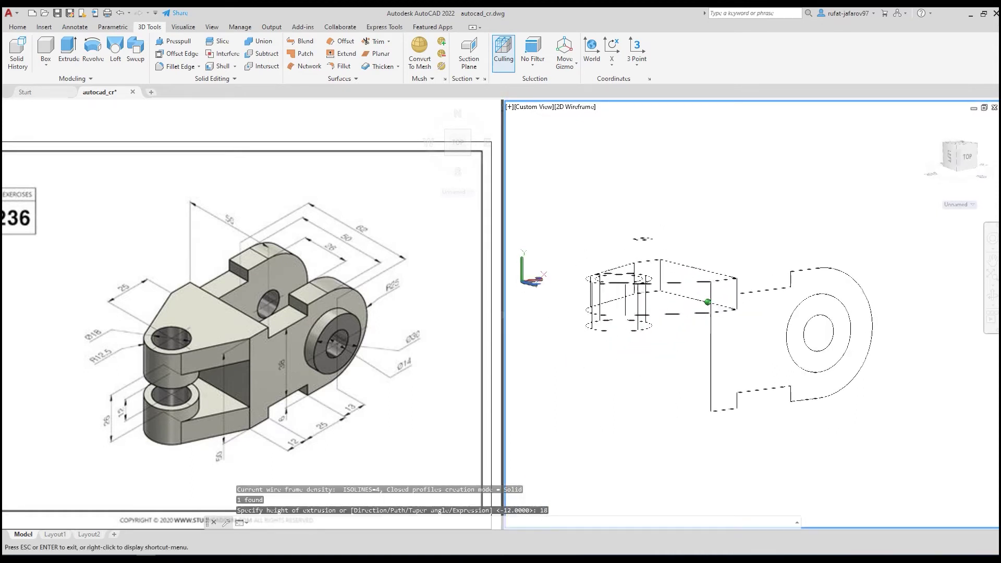
mouse_move(702, 214)
shift+middle_down()
mouse_move(714, 197)
mouse_move(694, 224)
shift+middle_up()
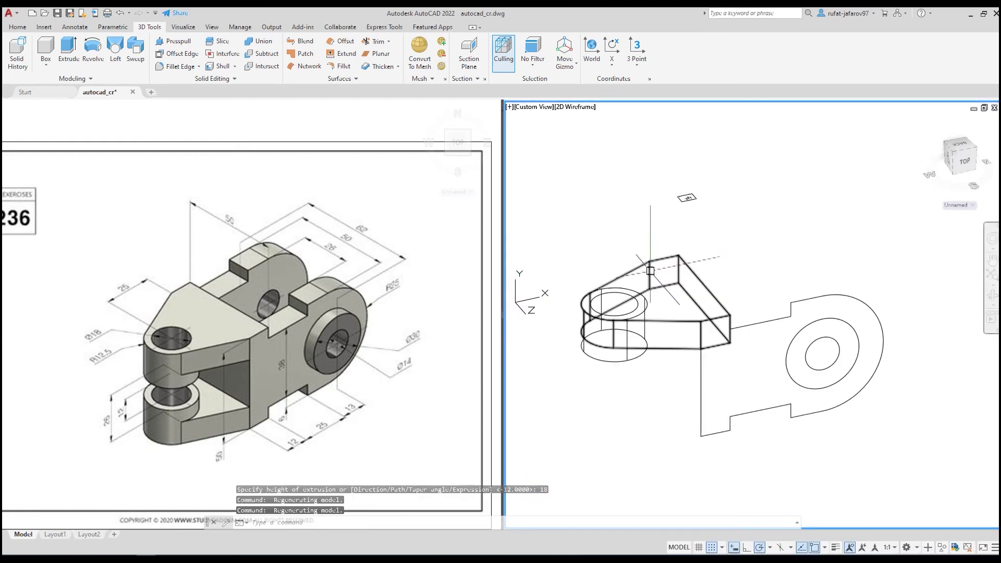
Select the triangular lug plate and its cylinder solids.
click(667, 249)
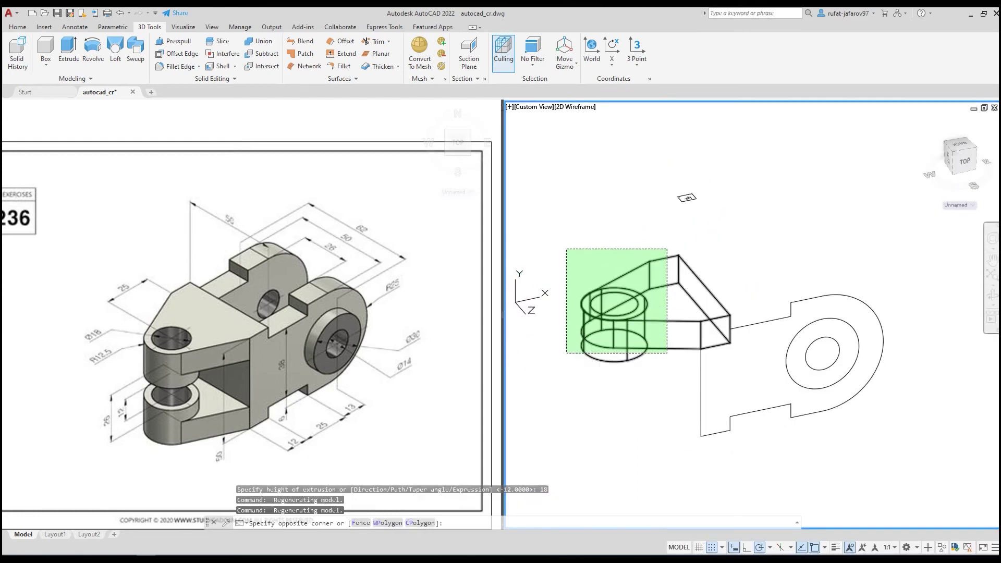
click(567, 353)
key(Escape)
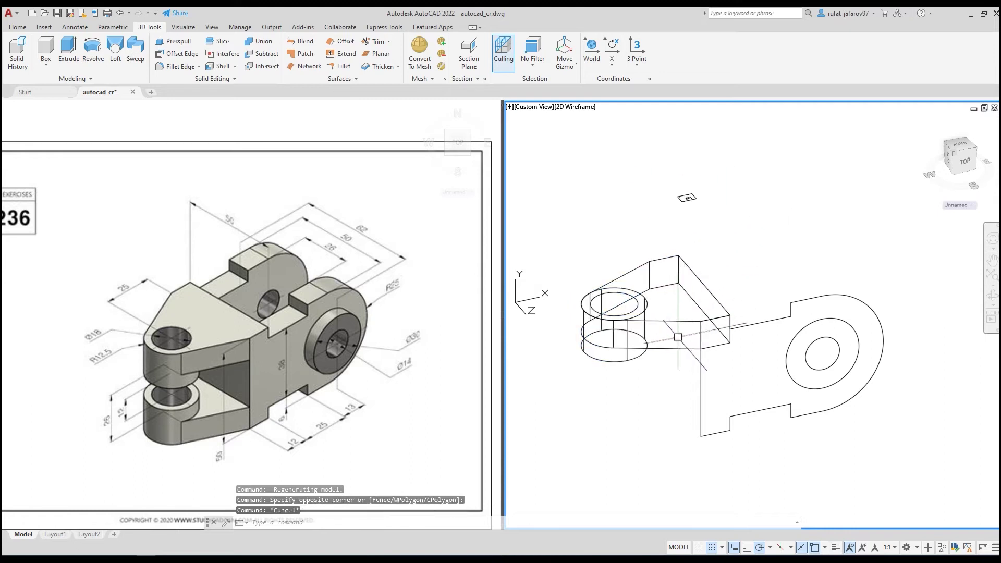
click(661, 366)
click(581, 288)
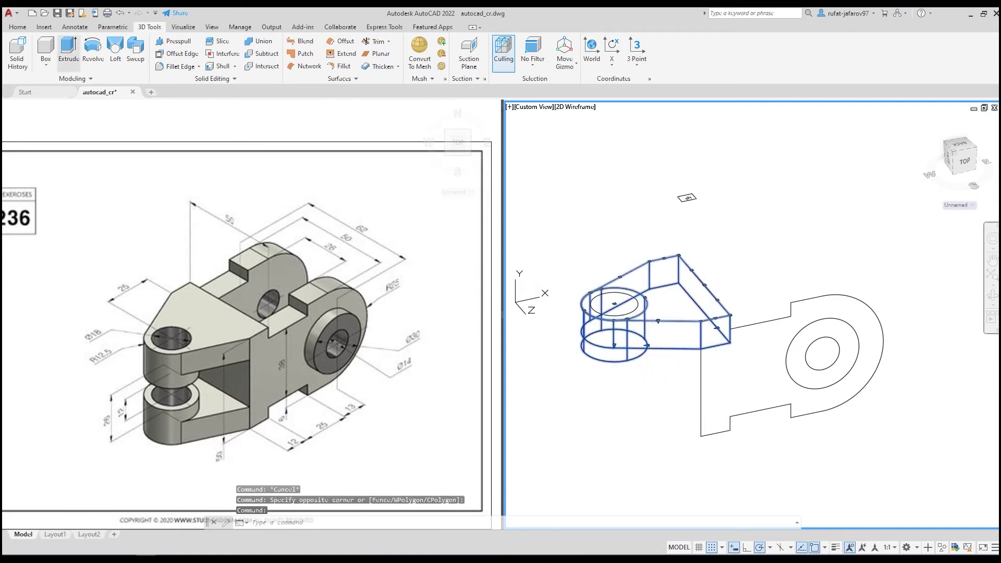
scroll(741, 67, up, 4)
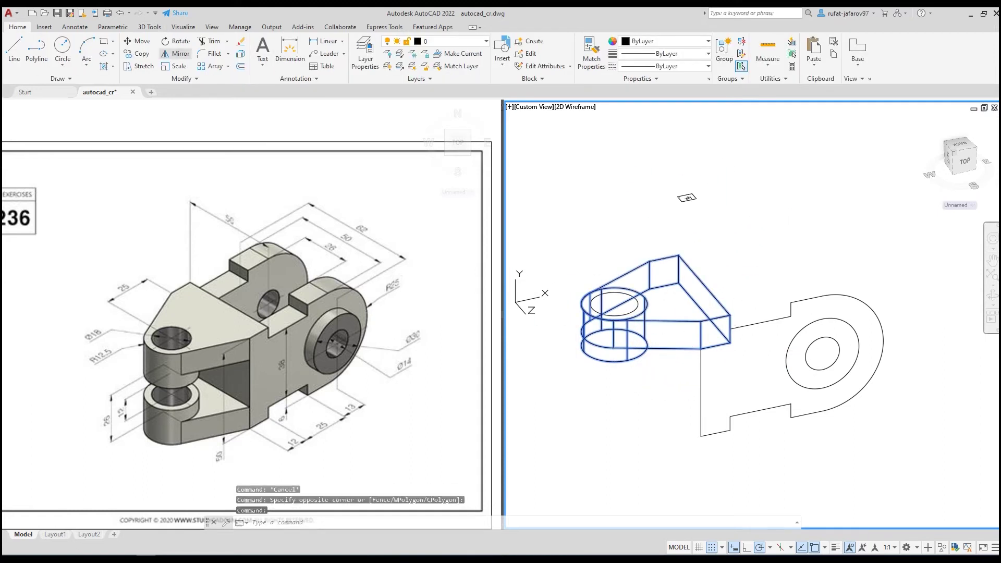
Cancel the mirror and orbit the model back to an isometric view.
click(176, 53)
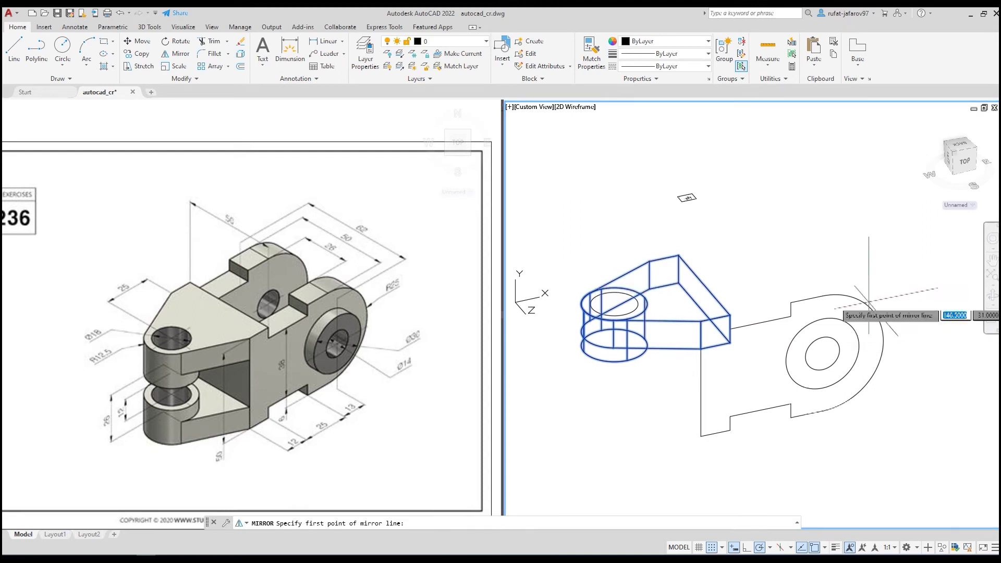
key(Escape)
shift+middle_drag(699, 379, 730, 359)
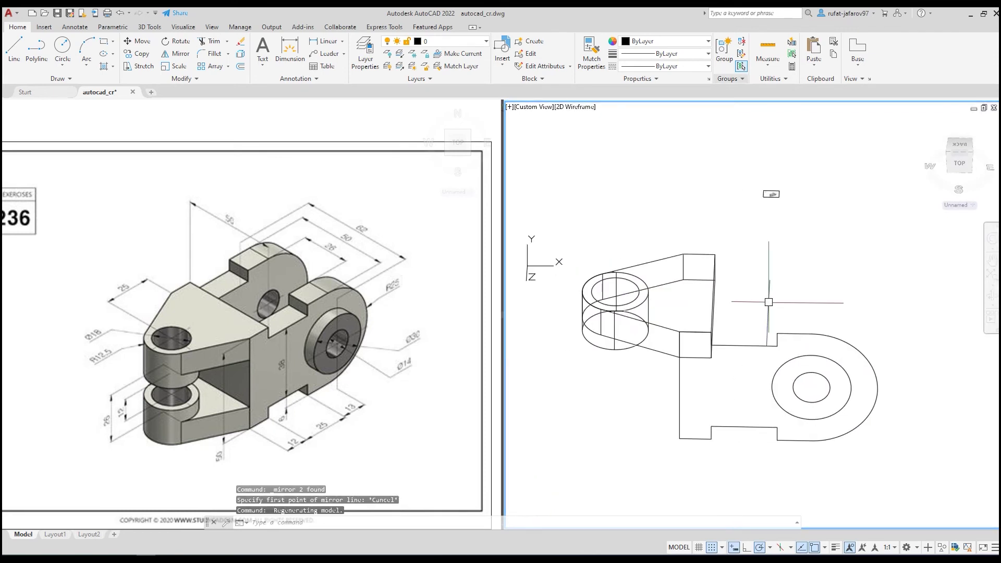
mouse_move(730, 360)
shift+middle_down()
mouse_move(791, 404)
mouse_move(687, 333)
shift+middle_up()
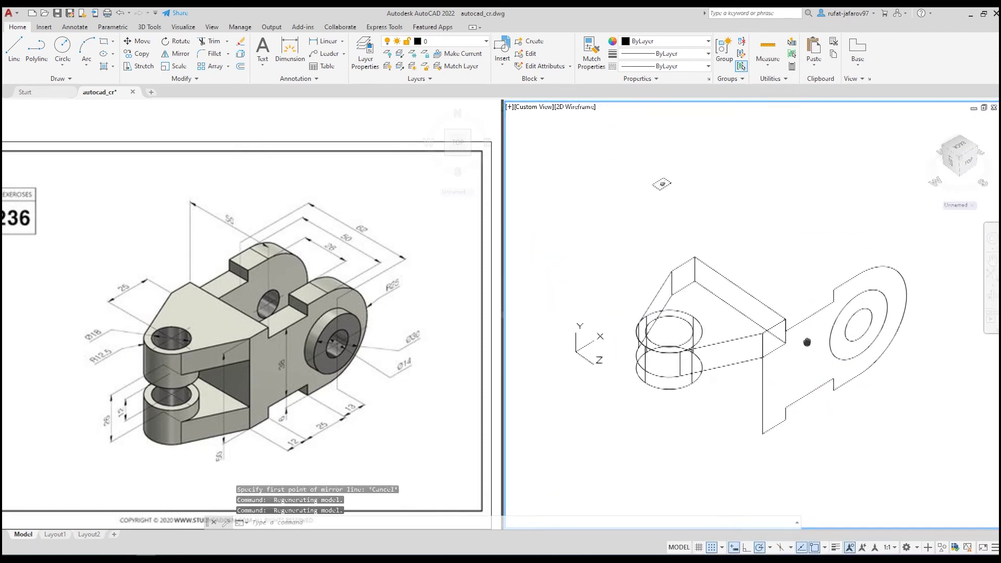
Extrude the outer body plate outline 12 units into a solid.
click(864, 174)
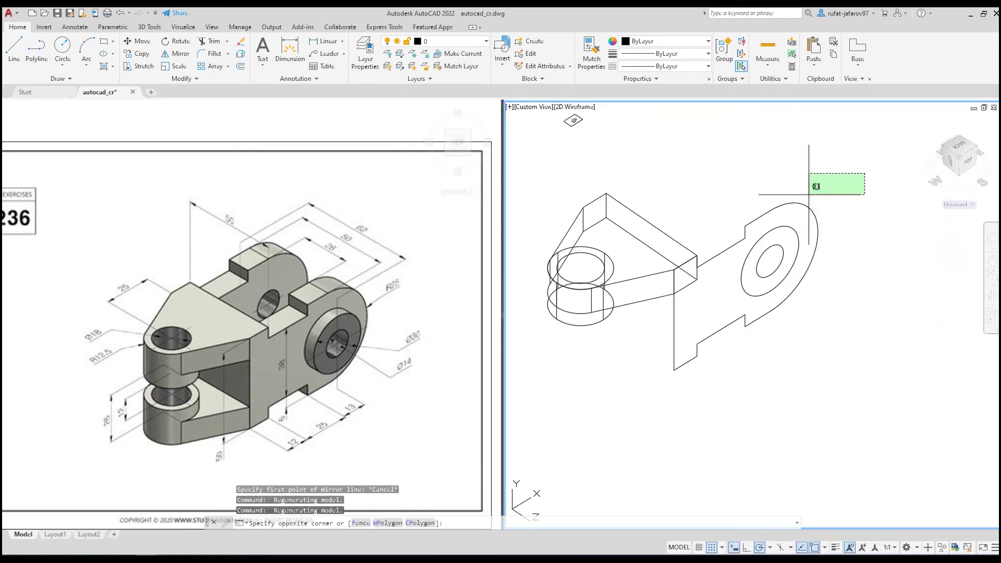
click(793, 170)
click(813, 198)
click(780, 228)
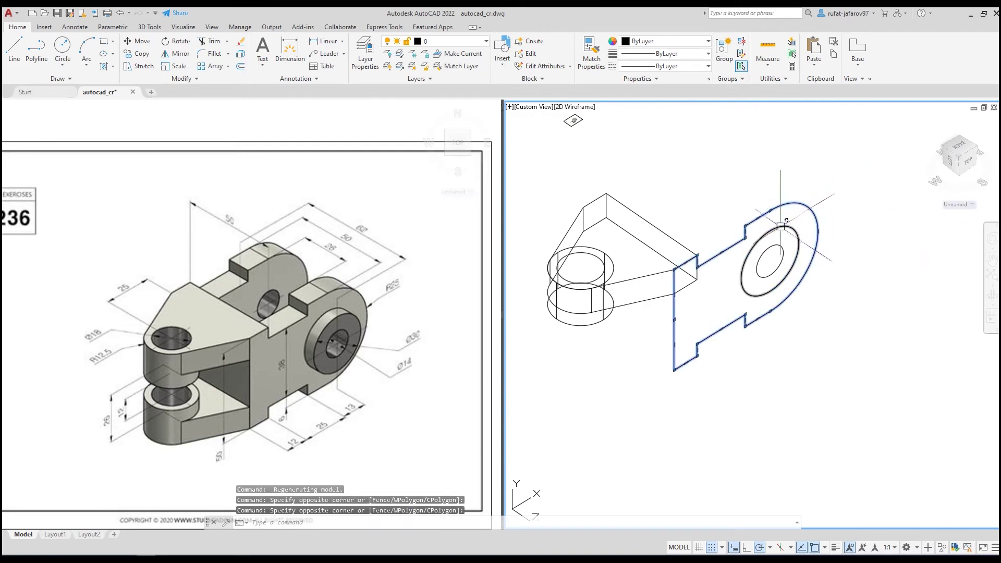
click(150, 27)
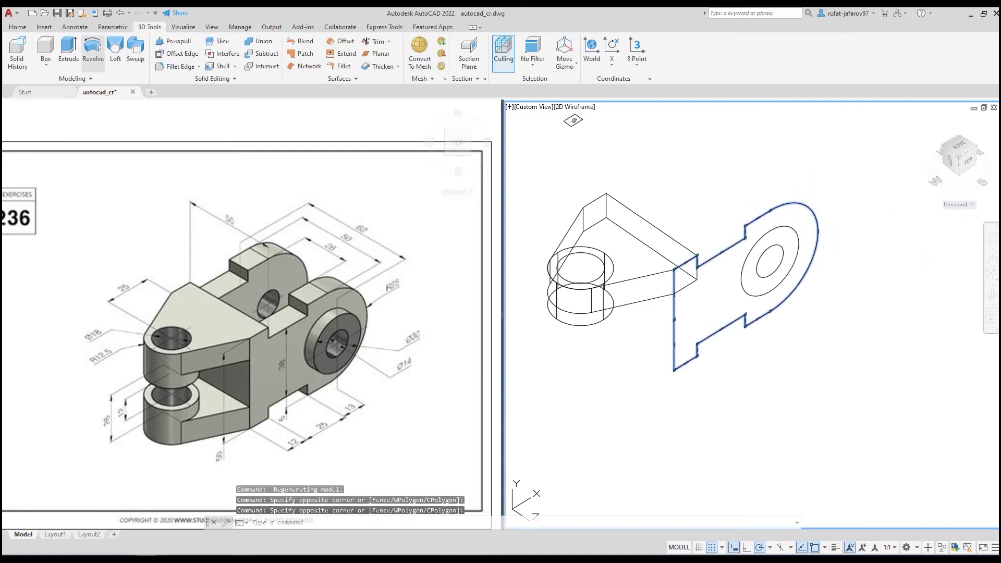
click(68, 53)
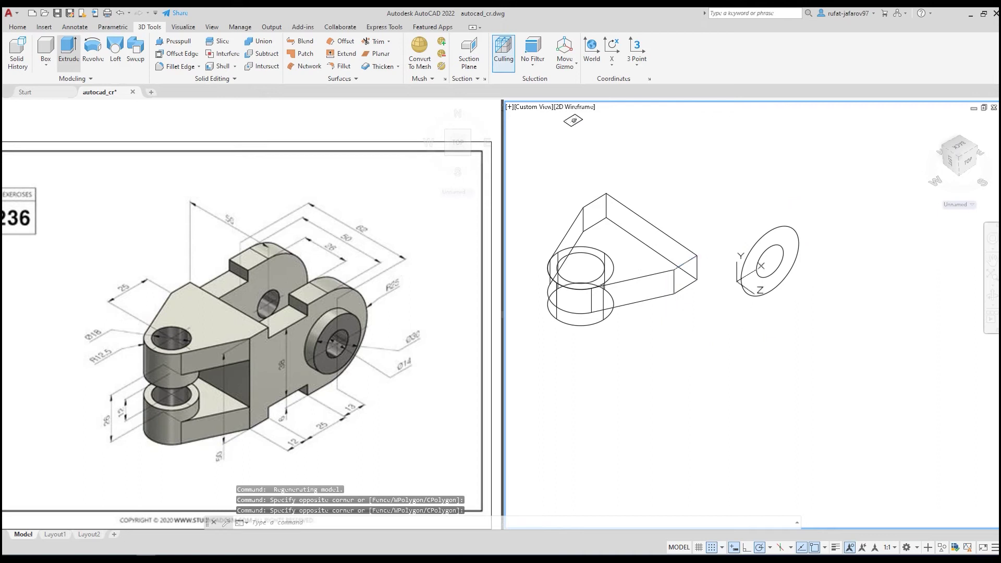
text(12)
key(Return)
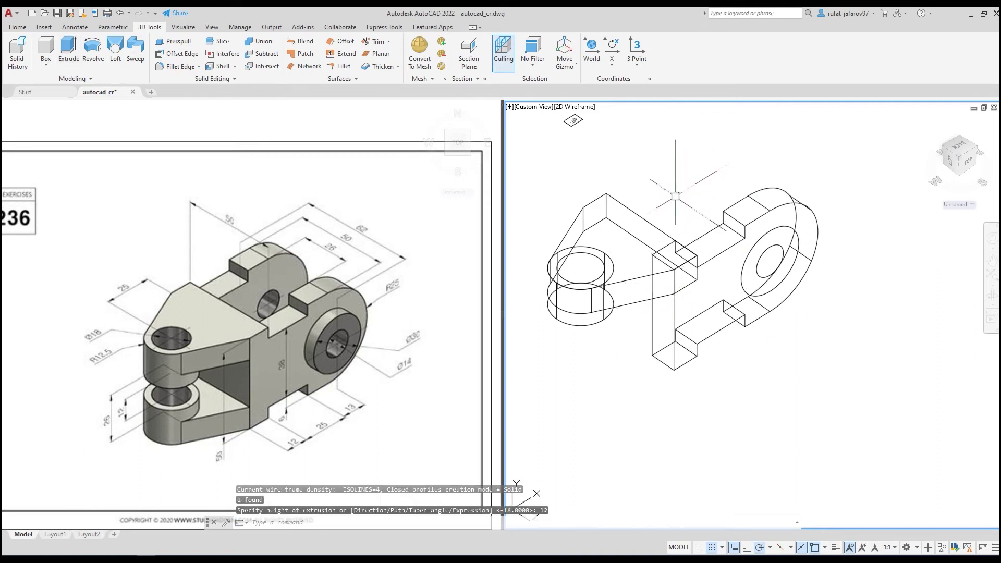
click(575, 106)
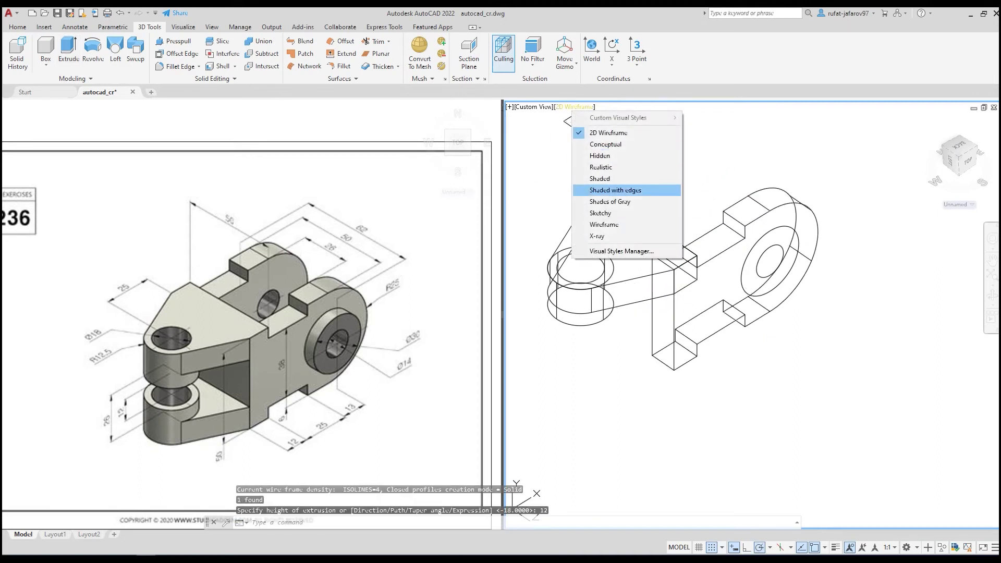
Shade the model in Shades of Gray and select the lug and its cylinder.
click(651, 202)
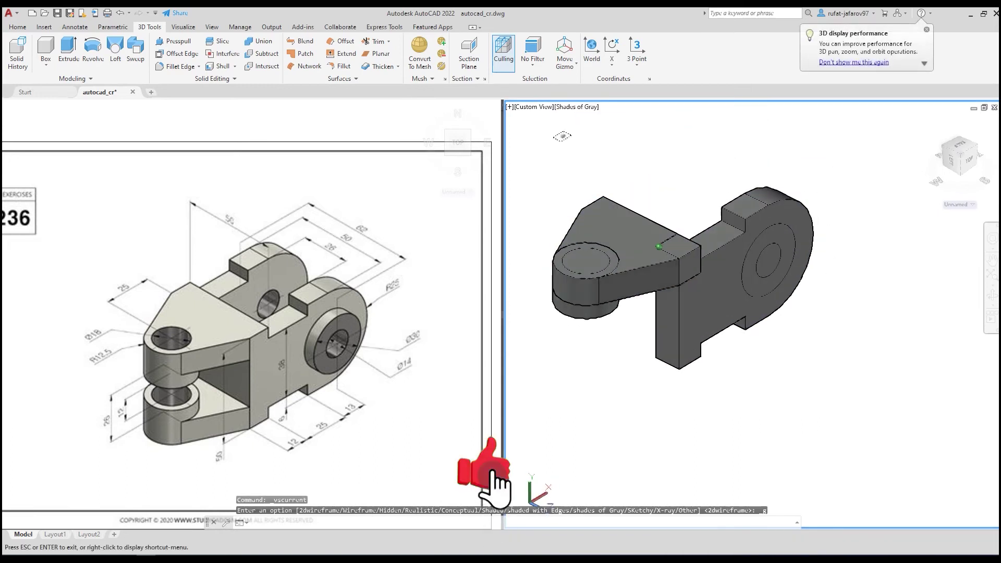
shift+middle_drag(656, 217, 633, 248)
click(682, 168)
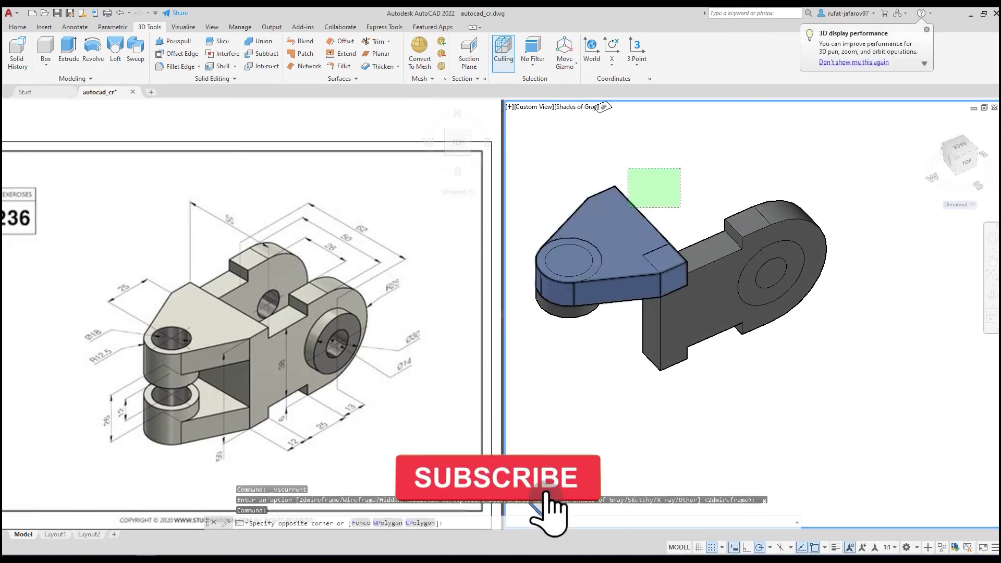
click(629, 217)
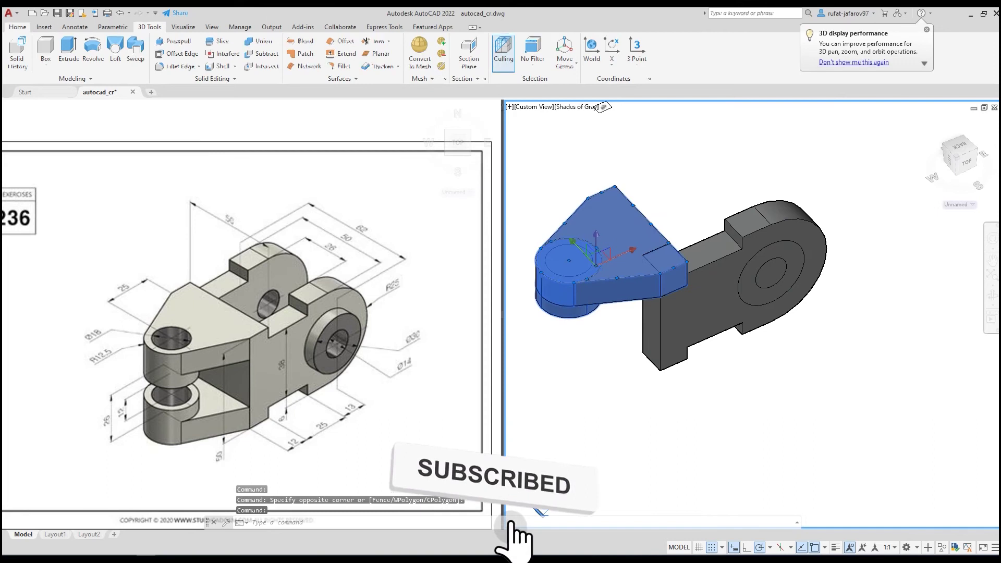
Mirror the lug through the midpoint, keeping the original, to form the second clevis arm.
click(178, 53)
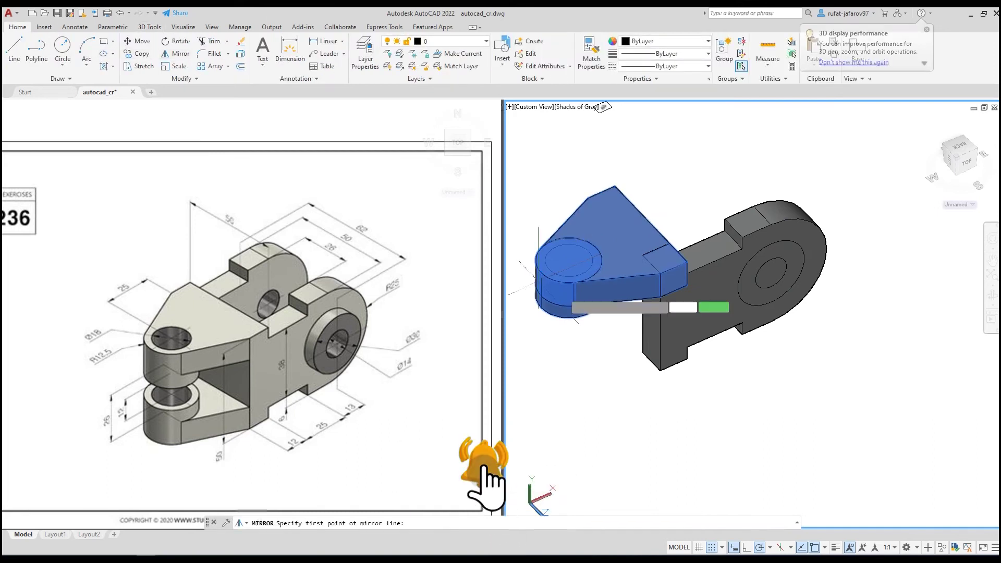
click(660, 320)
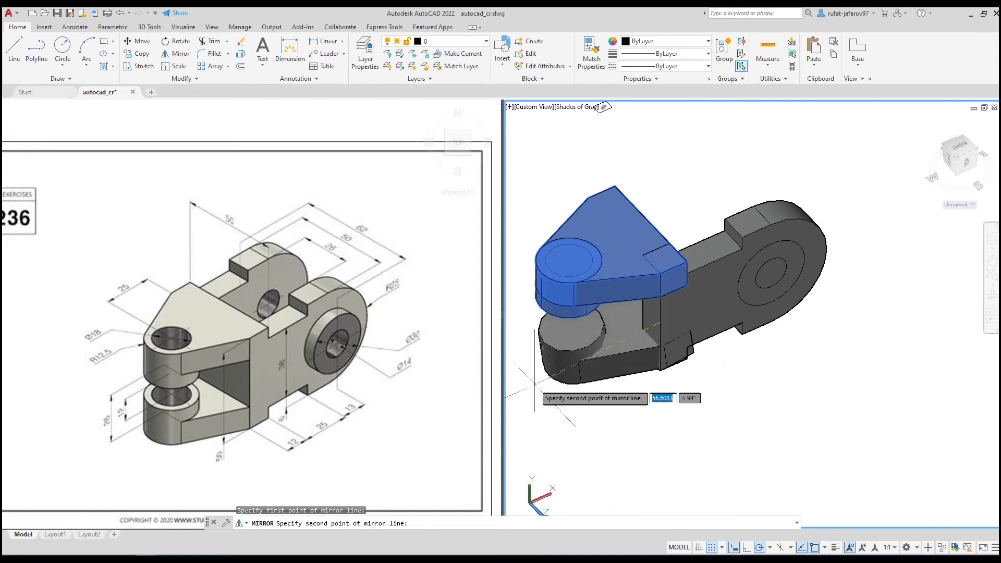
click(518, 385)
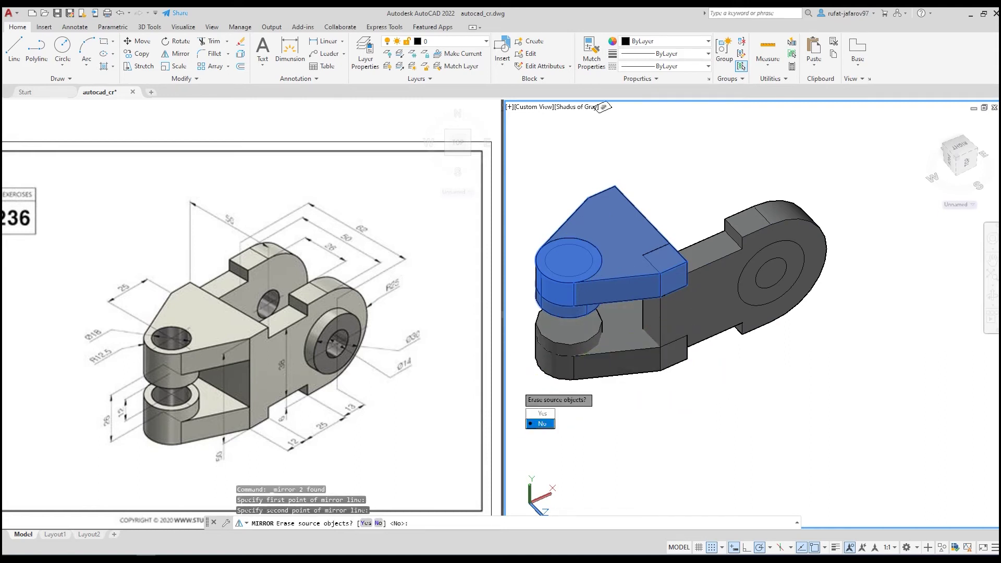
text(N)
key(Return)
mouse_move(603, 107)
shift+middle_down()
mouse_move(617, 148)
mouse_move(617, 118)
shift+middle_up()
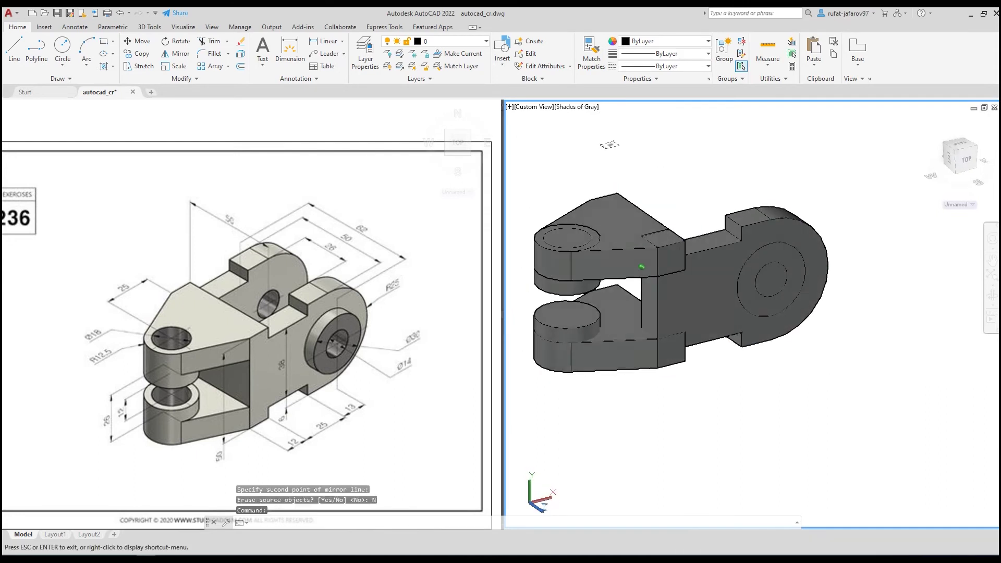
click(845, 190)
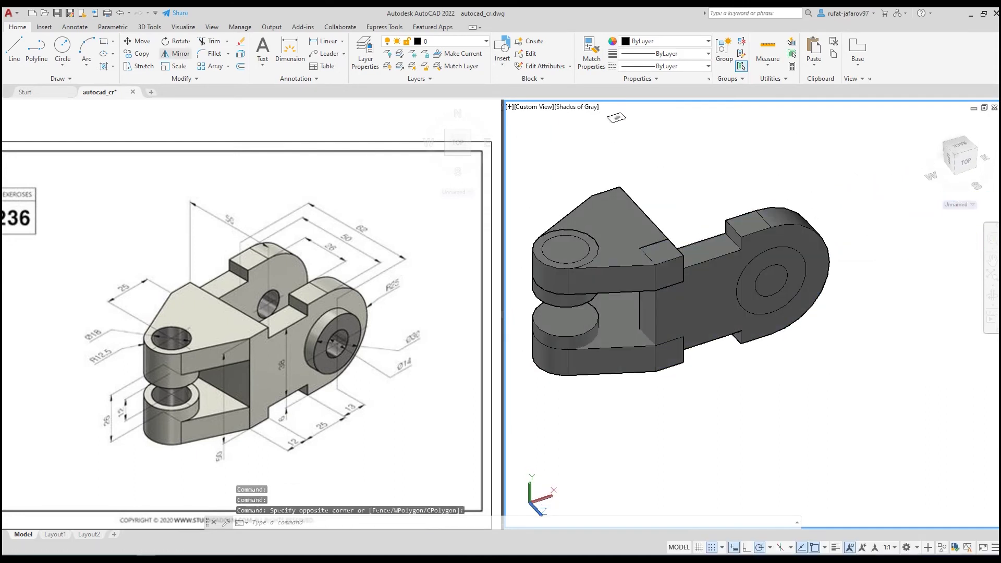
Start an extrusion with only the outer boss circle as its profile.
click(150, 27)
click(69, 50)
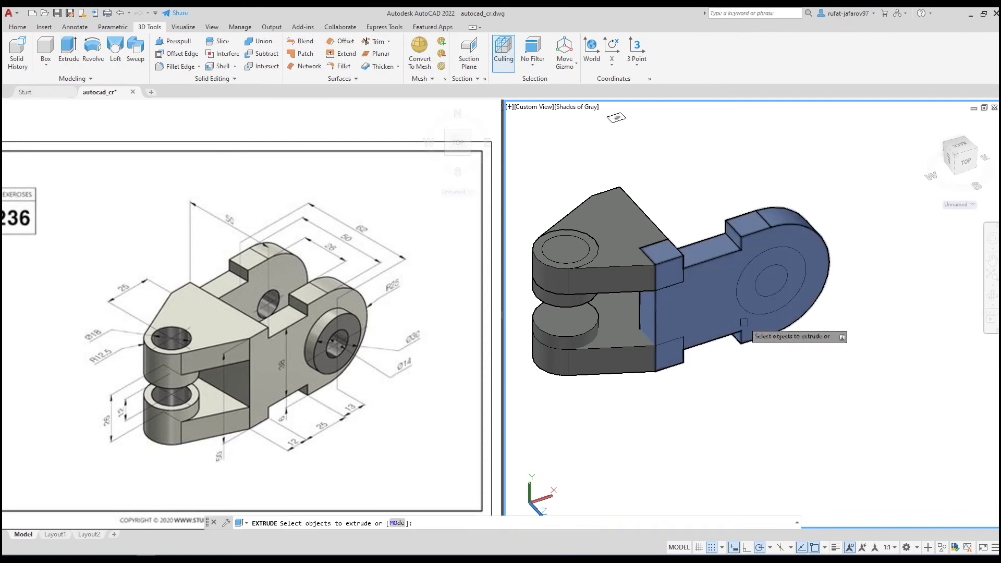
click(703, 186)
click(829, 353)
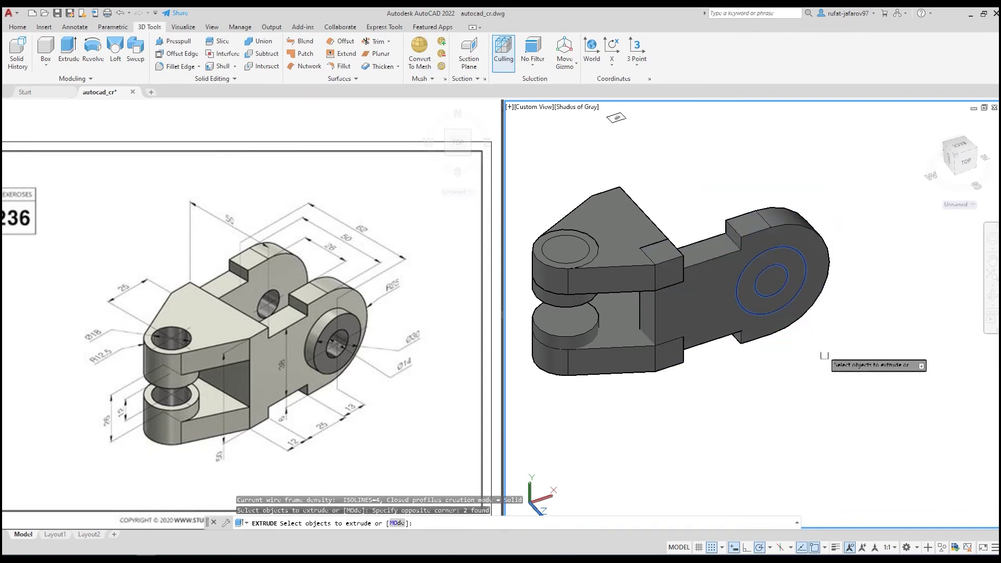
scroll(787, 280, up, 5)
shift+click(760, 236)
scroll(759, 236, down, 5)
right_click(827, 257)
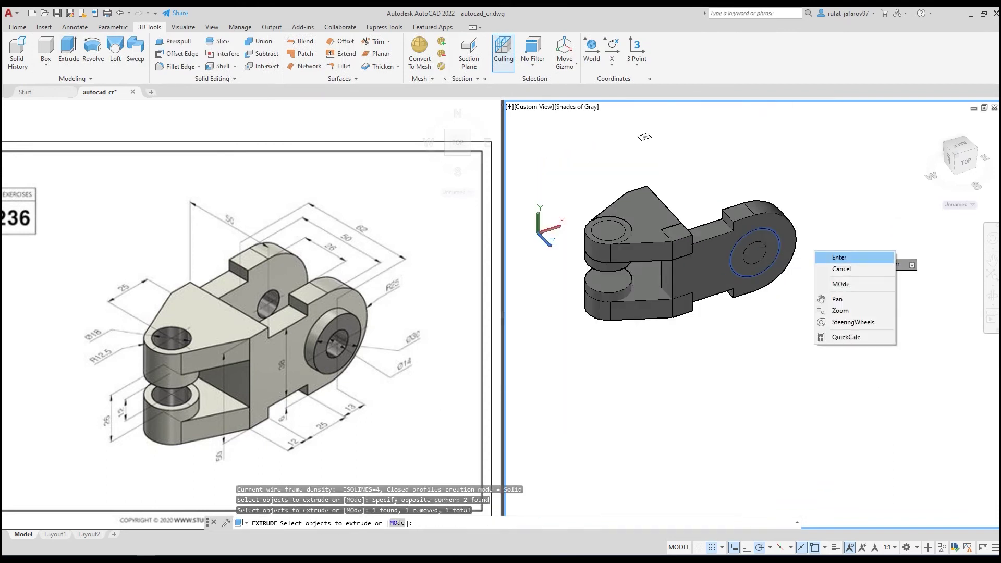
click(837, 259)
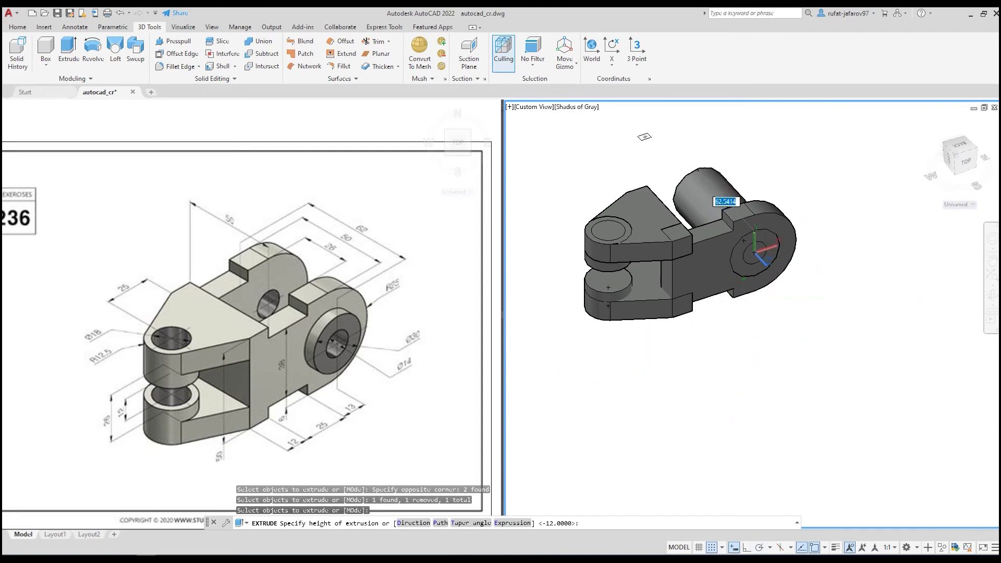
Extrude the outer boss circle 6 units to form the raised boss.
click(335, 330)
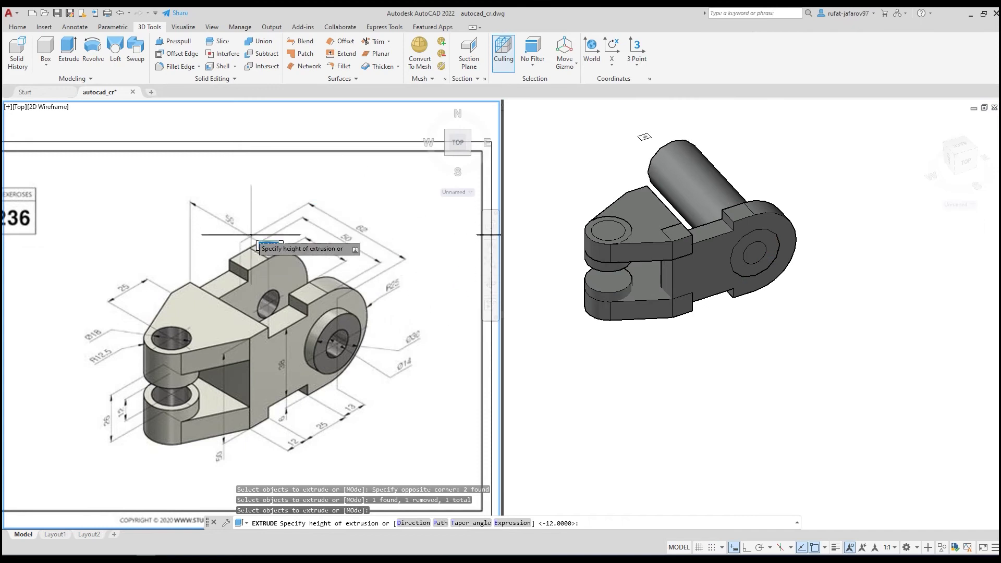
click(736, 230)
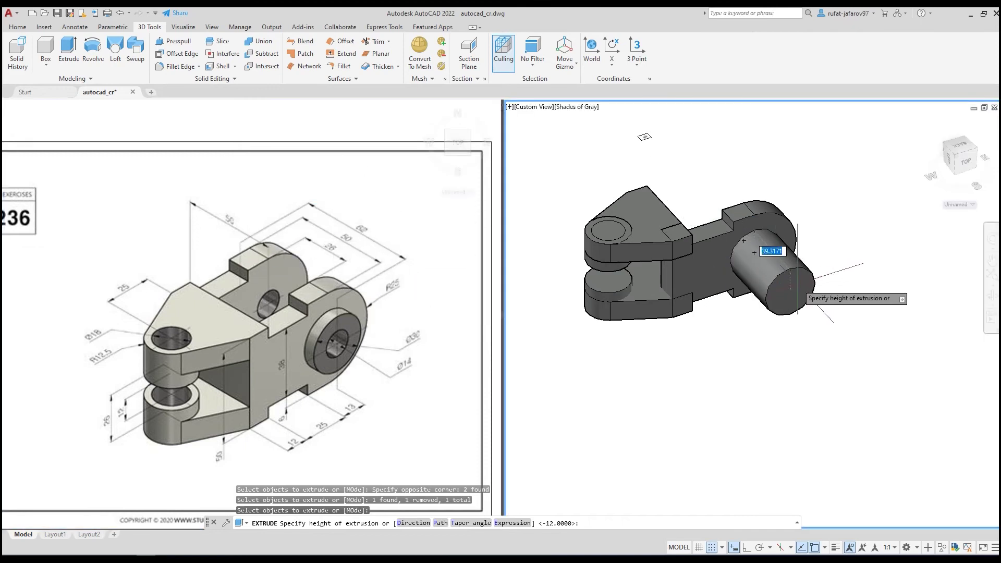
text(6)
key(Return)
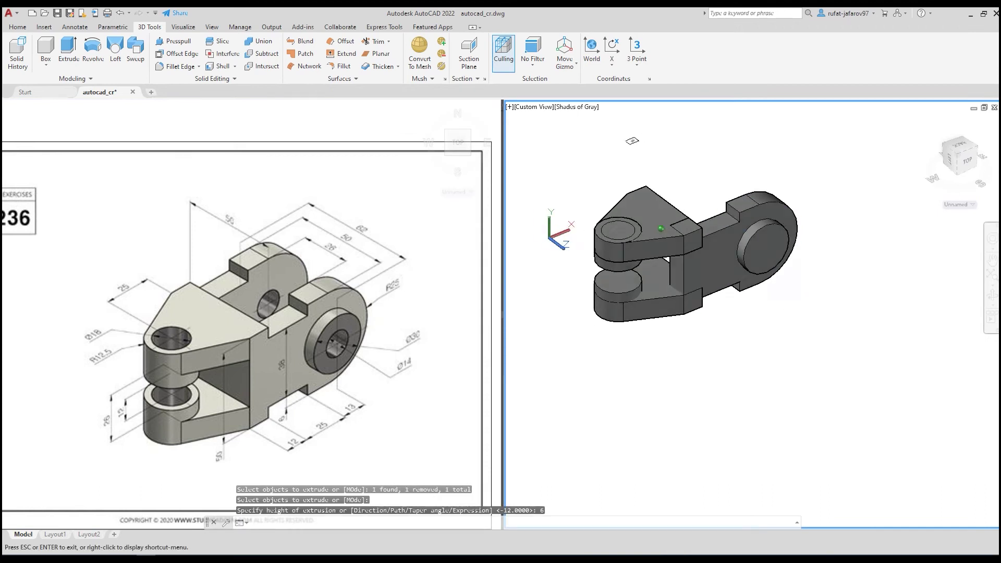
click(793, 210)
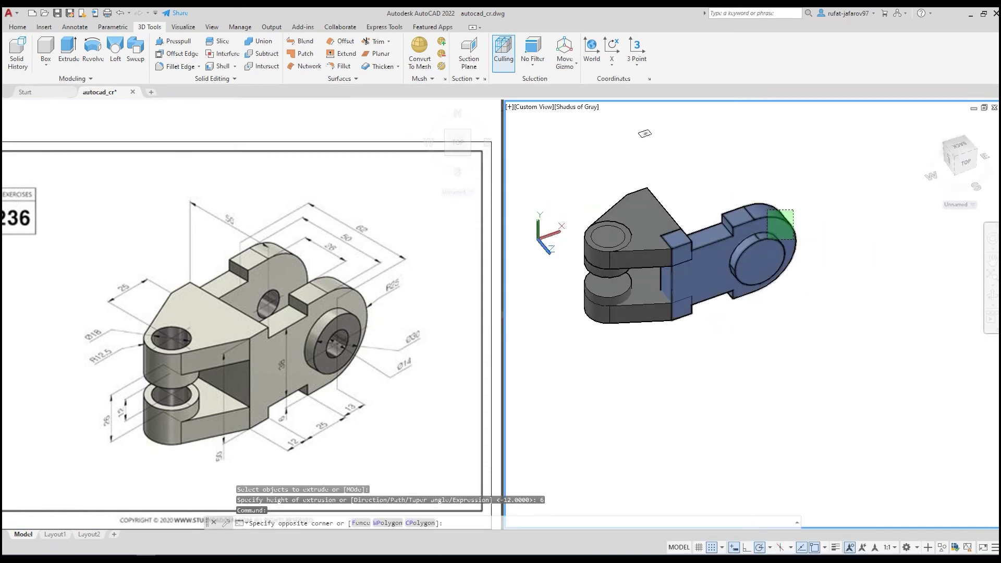
Mirror the body plate and boss to the back side, keeping the originals.
click(767, 236)
click(17, 27)
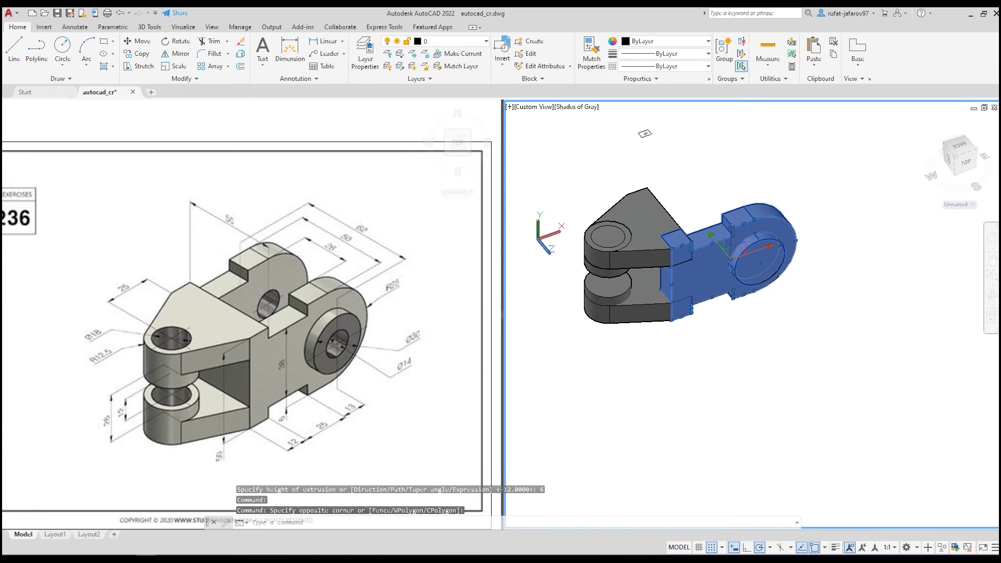
click(176, 54)
click(673, 219)
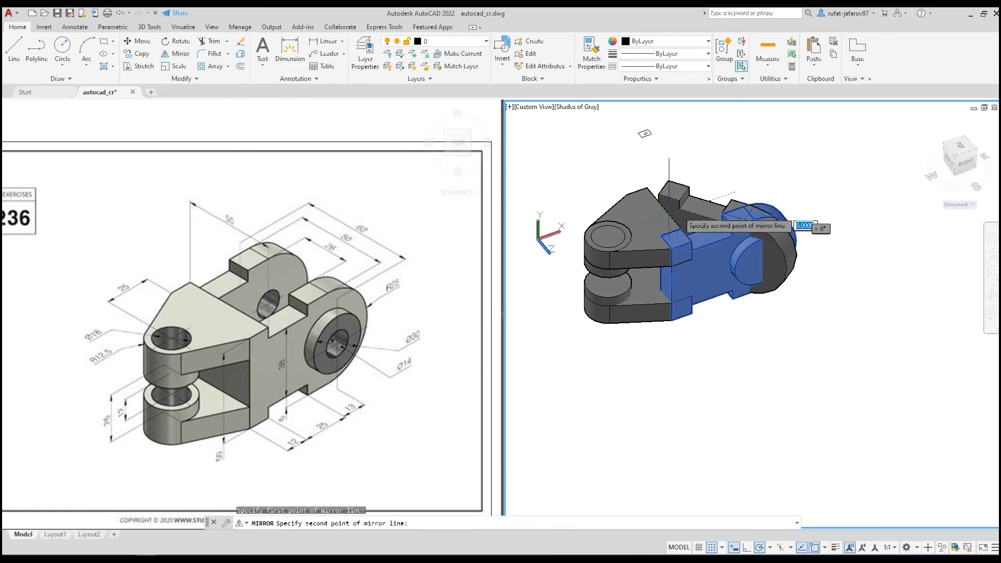
click(838, 179)
key(Return)
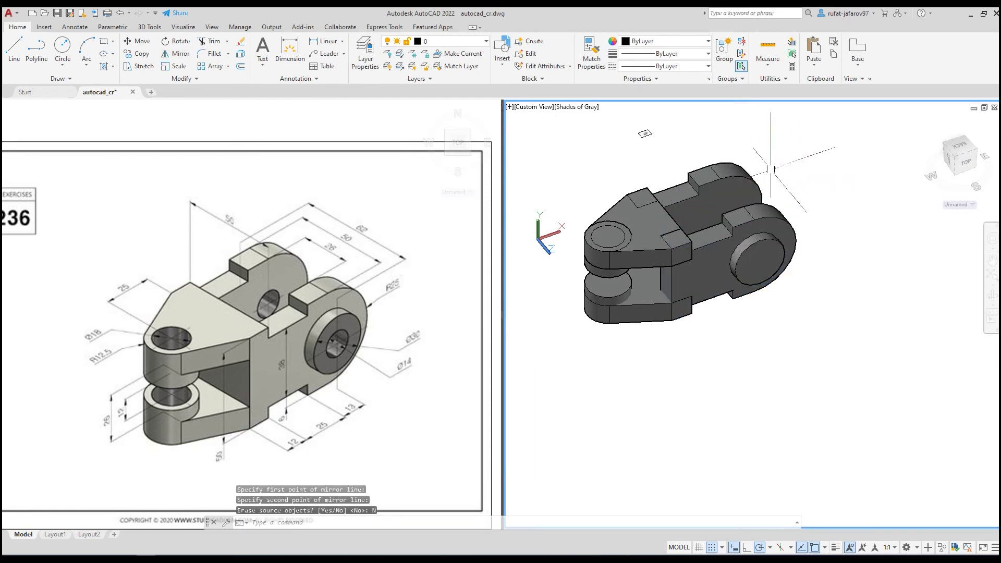
shift+middle_drag(770, 169, 745, 188)
click(228, 329)
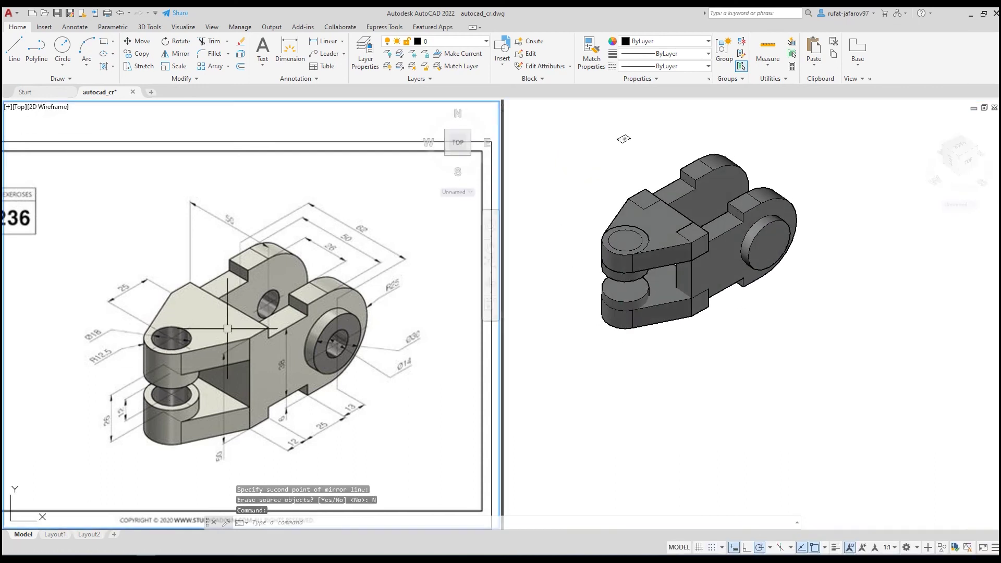
Extrude the lug's hole circle downward through both lugs as a pin cylinder.
click(624, 139)
scroll(620, 239, up, 5)
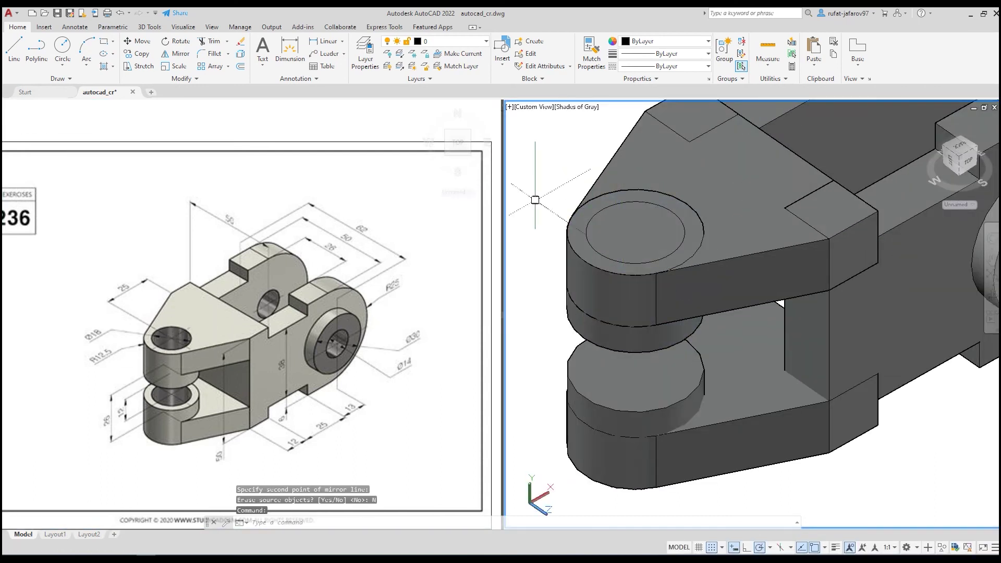
click(534, 176)
click(726, 277)
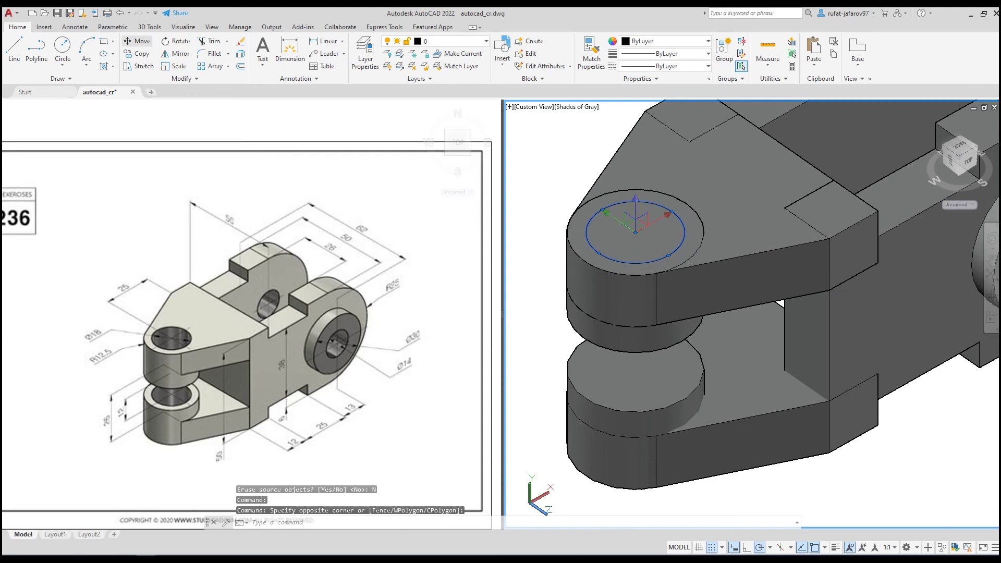
click(150, 26)
click(69, 50)
middle_drag(688, 397, 688, 321)
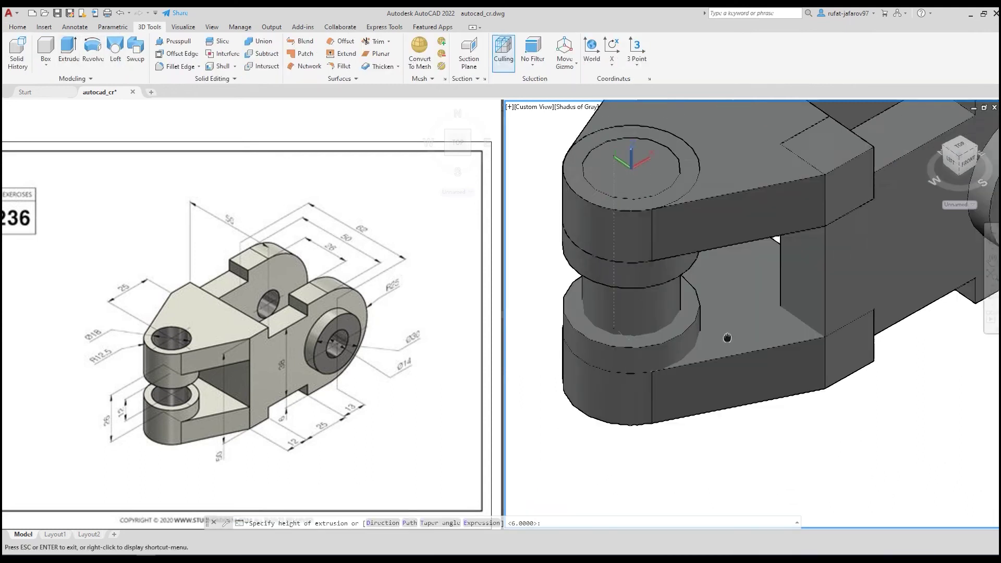
click(695, 461)
scroll(696, 461, down, 3)
scroll(677, 365, down, 4)
Extrude the boss's inner Ø14 circle into a long rod cylinder.
shift+middle_drag(657, 271, 615, 223)
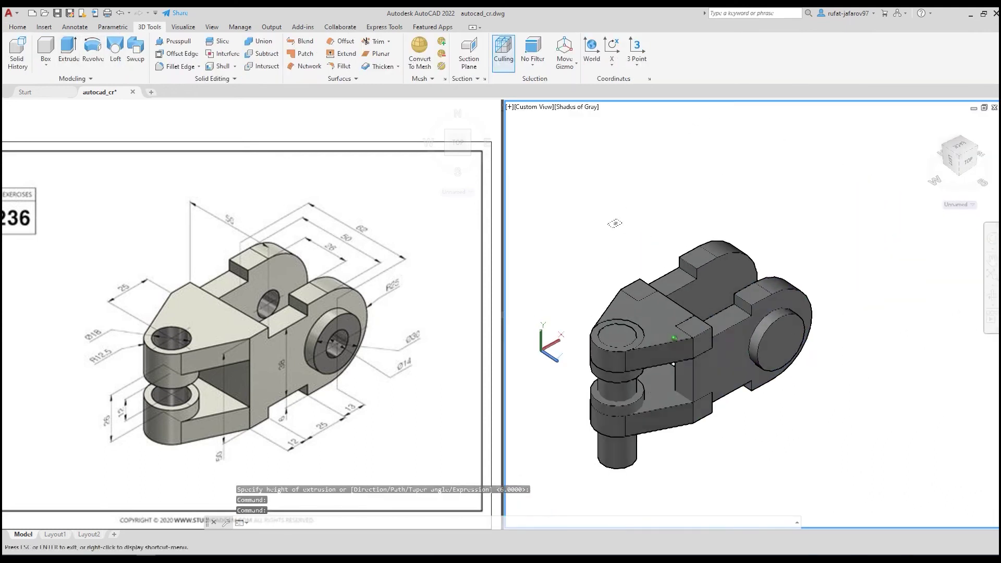
scroll(690, 180, up, 4)
click(767, 155)
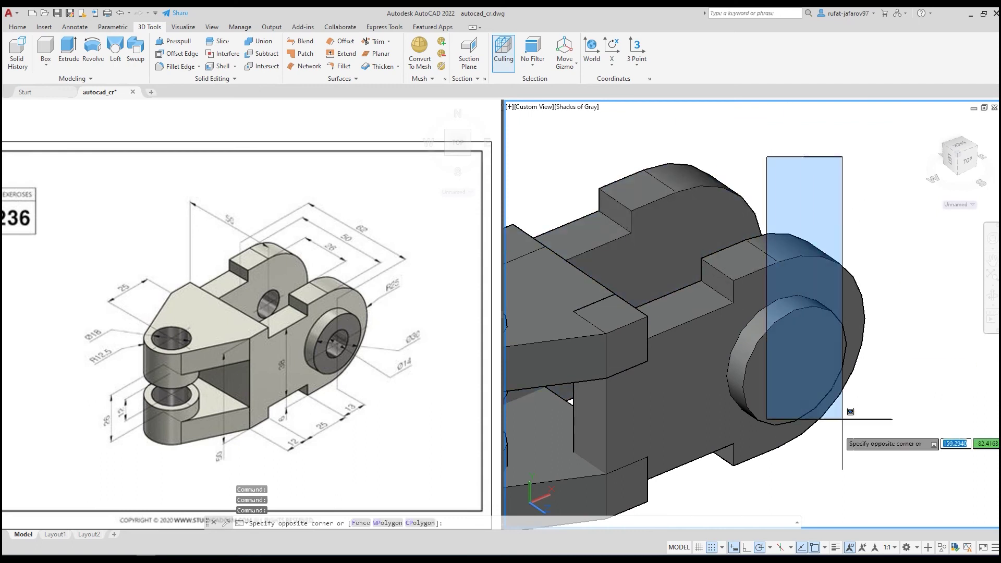
click(856, 417)
middle_drag(745, 490, 757, 446)
click(726, 476)
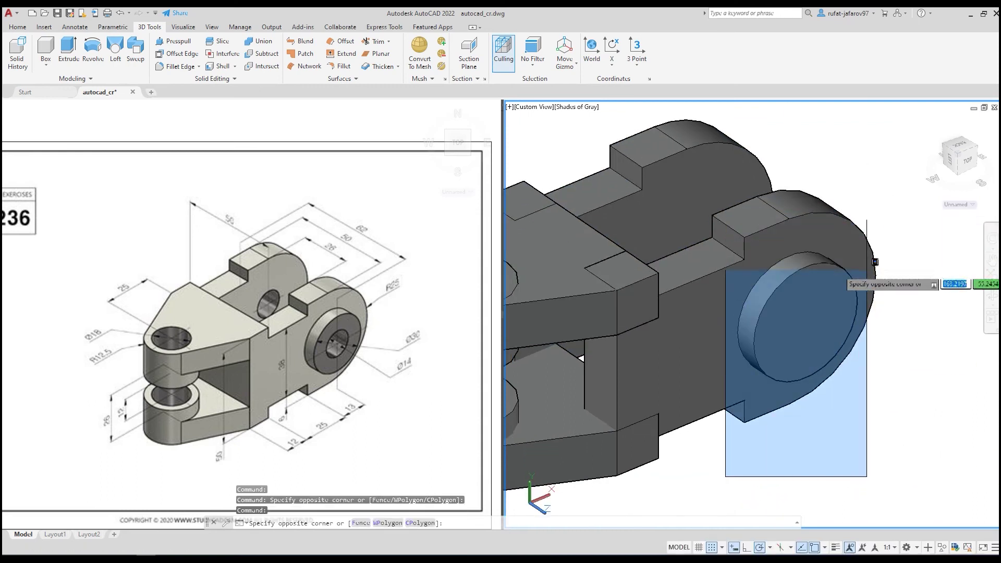
click(918, 219)
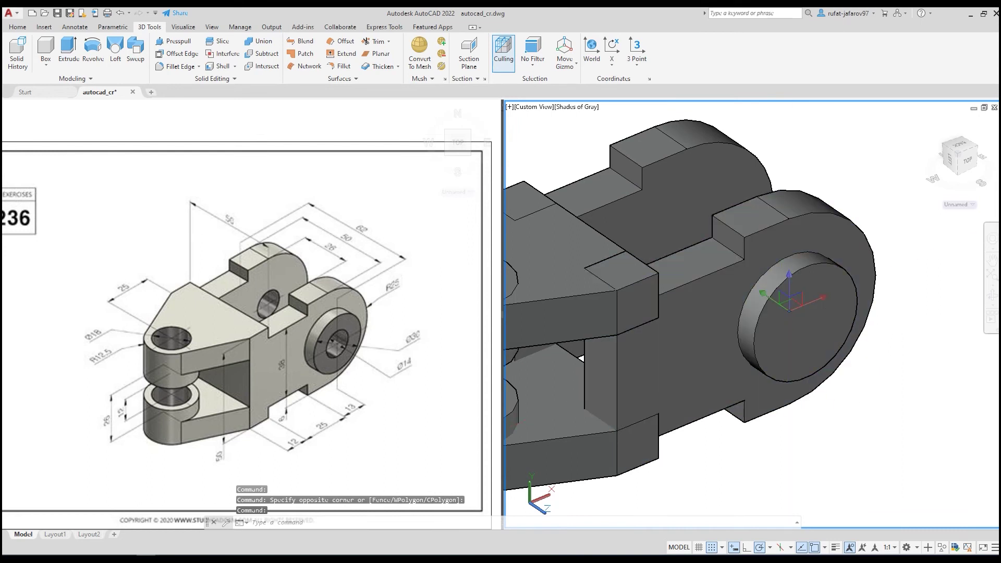
click(68, 52)
scroll(782, 313, down, 5)
scroll(797, 291, up, 3)
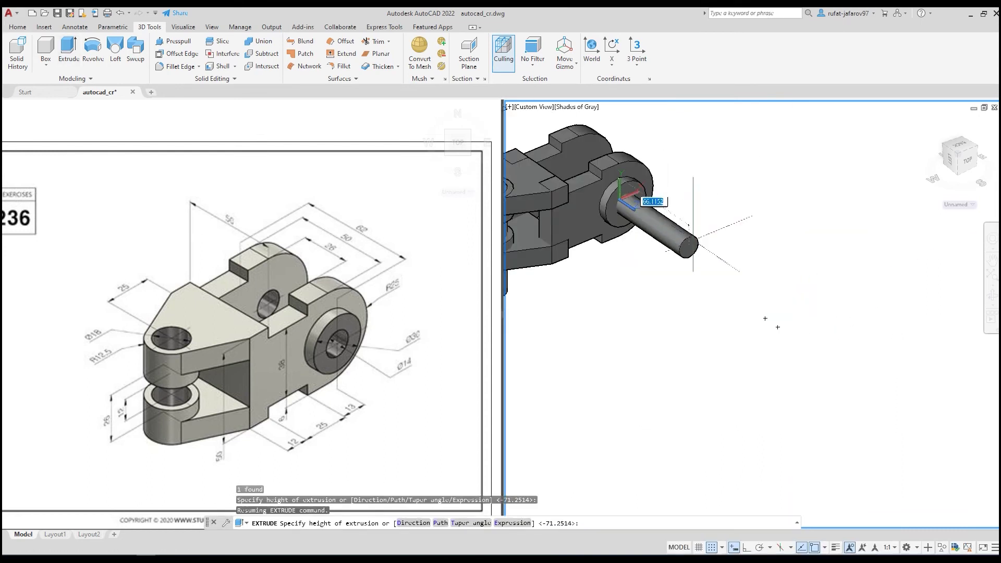
click(797, 291)
shift+middle_drag(797, 291, 535, 157)
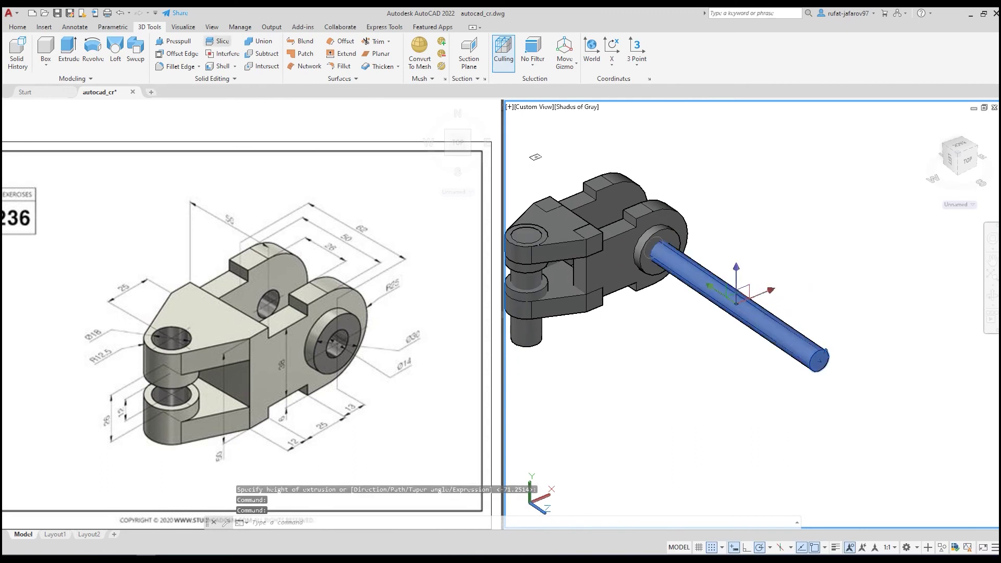
Move the rod so it runs through the boss.
click(17, 27)
text(m)
key(Return)
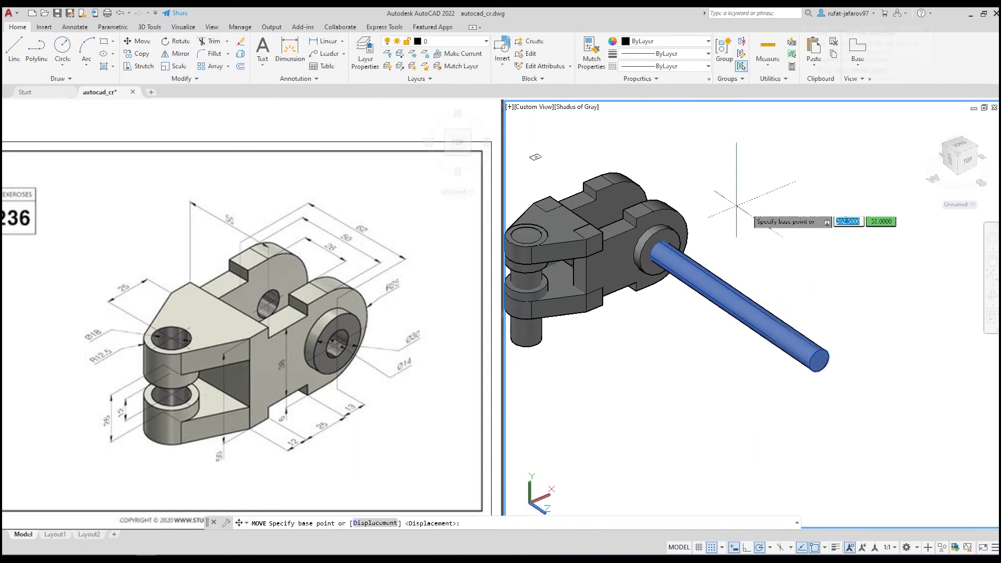
click(751, 203)
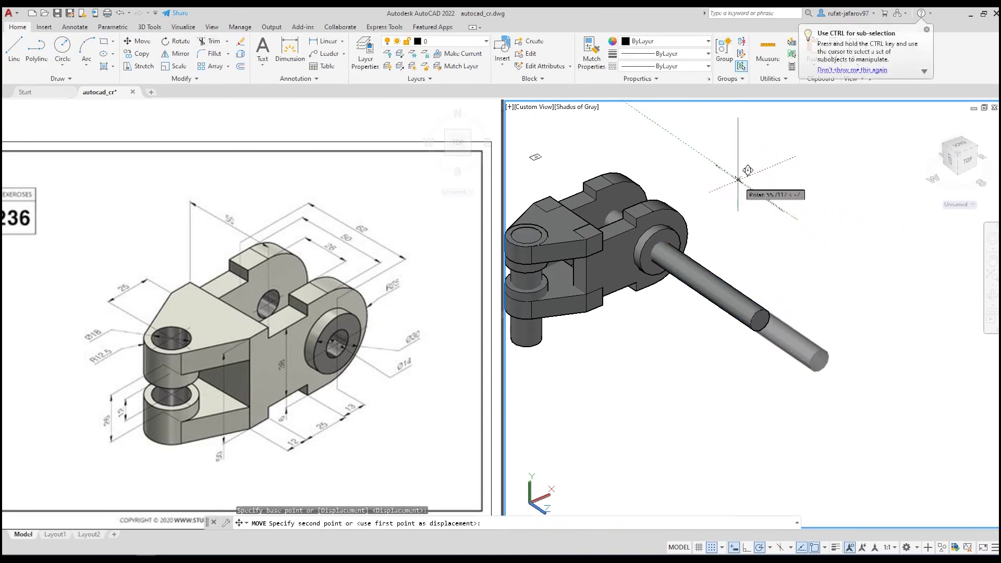
click(720, 167)
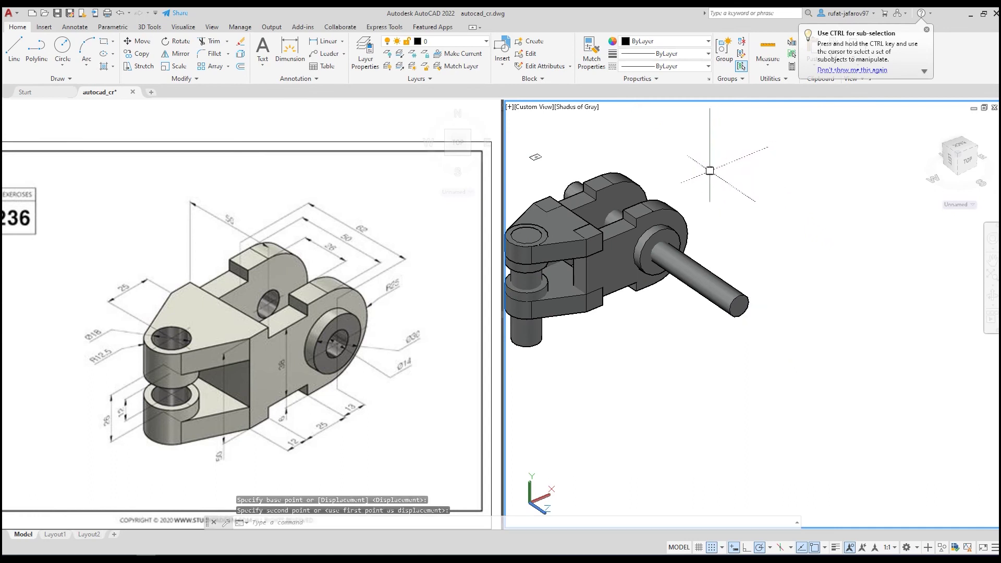
mouse_move(704, 174)
shift+middle_down()
mouse_move(652, 208)
mouse_move(669, 195)
mouse_move(786, 231)
shift+middle_up()
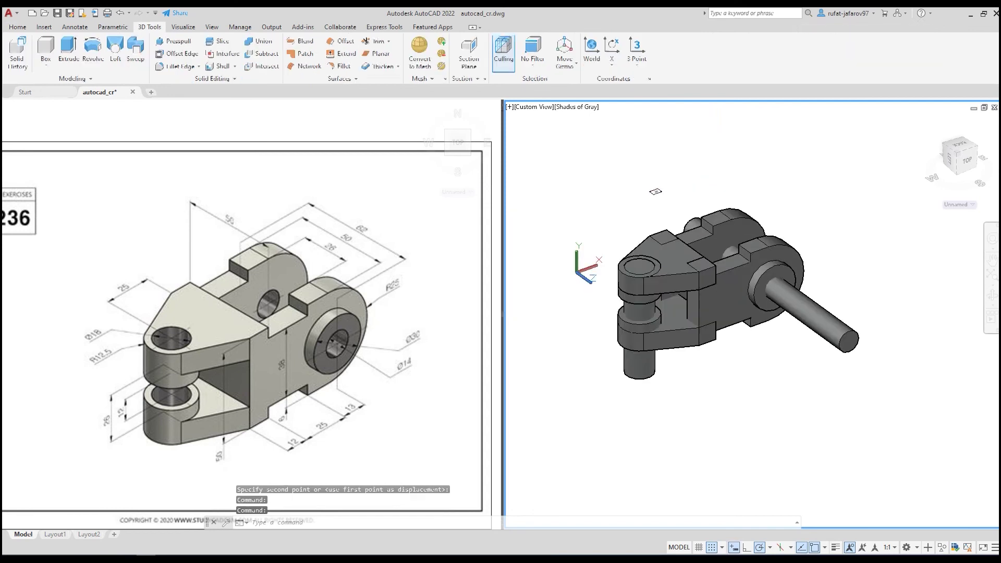
Subtract the pin from both clevis lugs, leaving through-holes.
click(267, 53)
scroll(688, 277, up, 3)
click(652, 268)
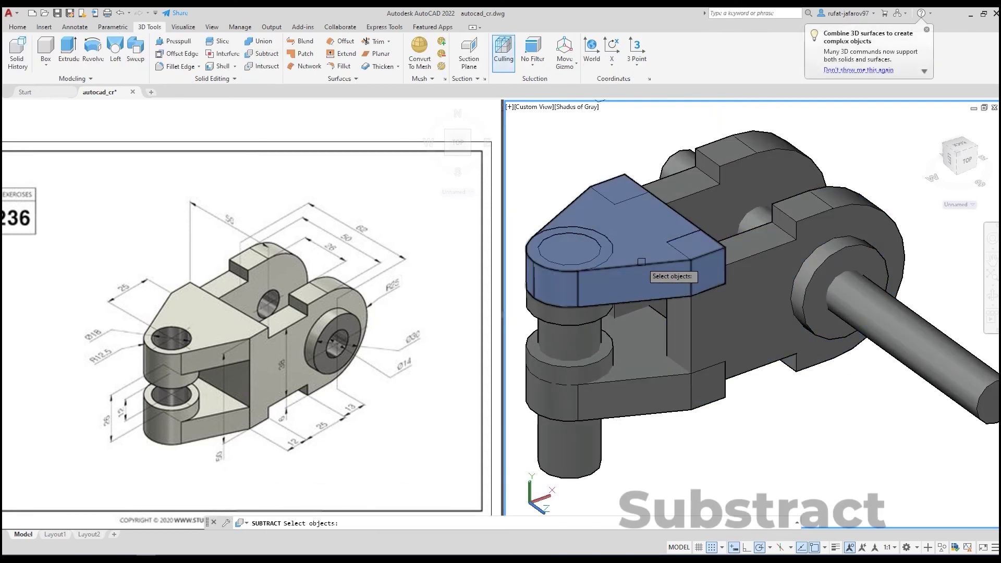
click(653, 377)
middle_drag(585, 395, 674, 324)
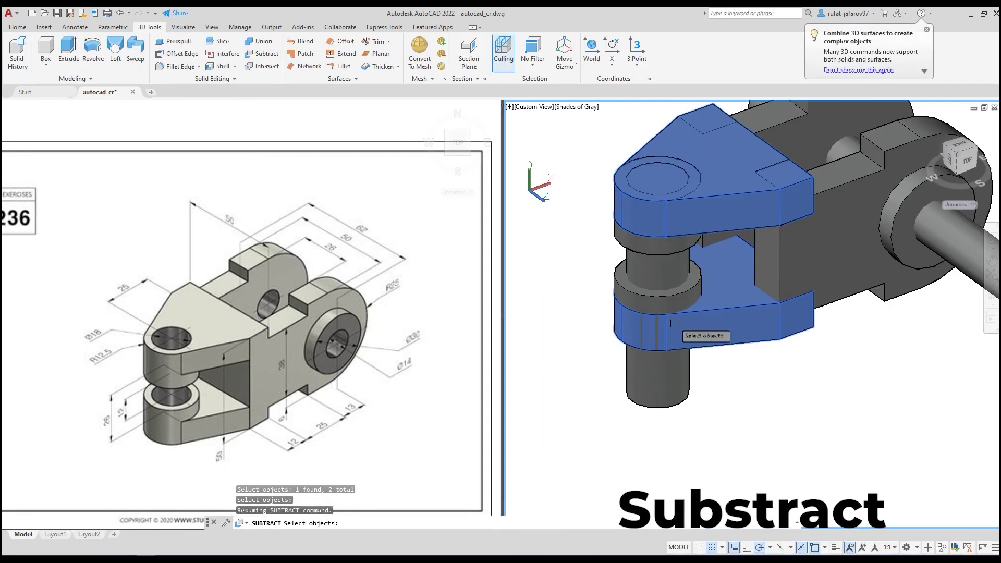
scroll(669, 303, up, 2)
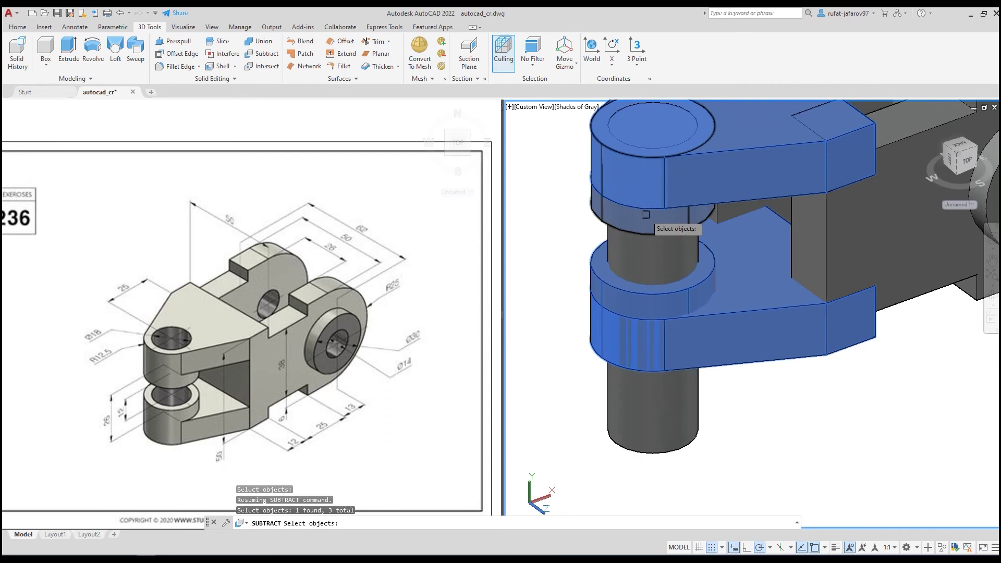
scroll(639, 214, up, 2)
scroll(581, 197, up, 1)
scroll(573, 221, down, 5)
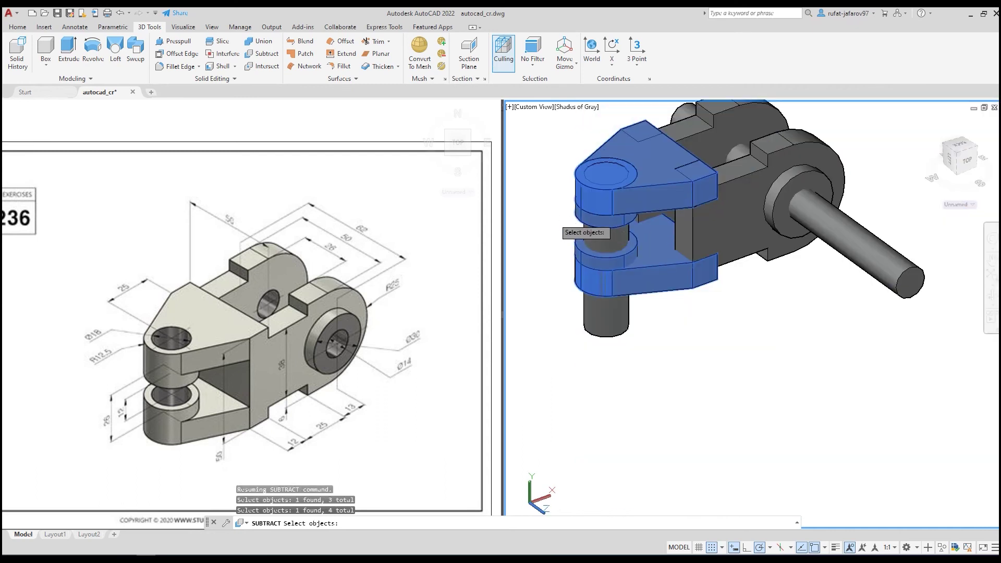
key(Return)
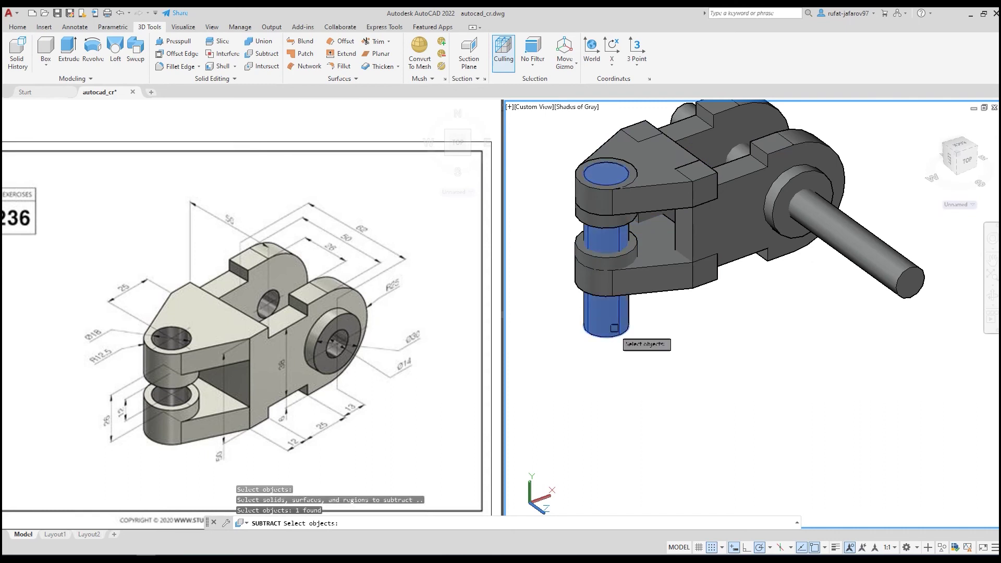
key(Return)
Subtract the rod from the boss pieces to bore out the boss.
shift+middle_drag(628, 342, 570, 419)
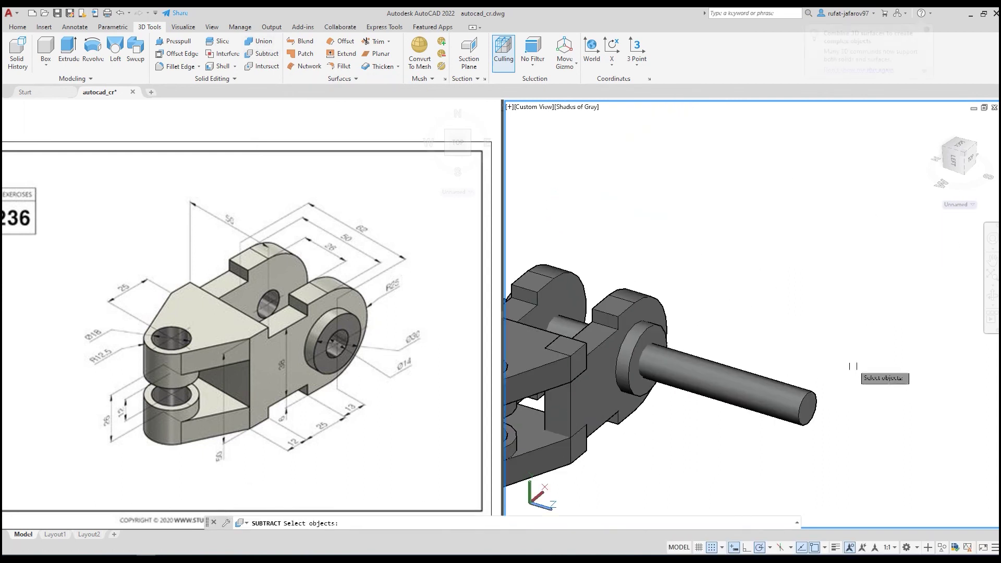
scroll(751, 285, down, 3)
click(688, 271)
click(600, 219)
scroll(704, 284, up, 4)
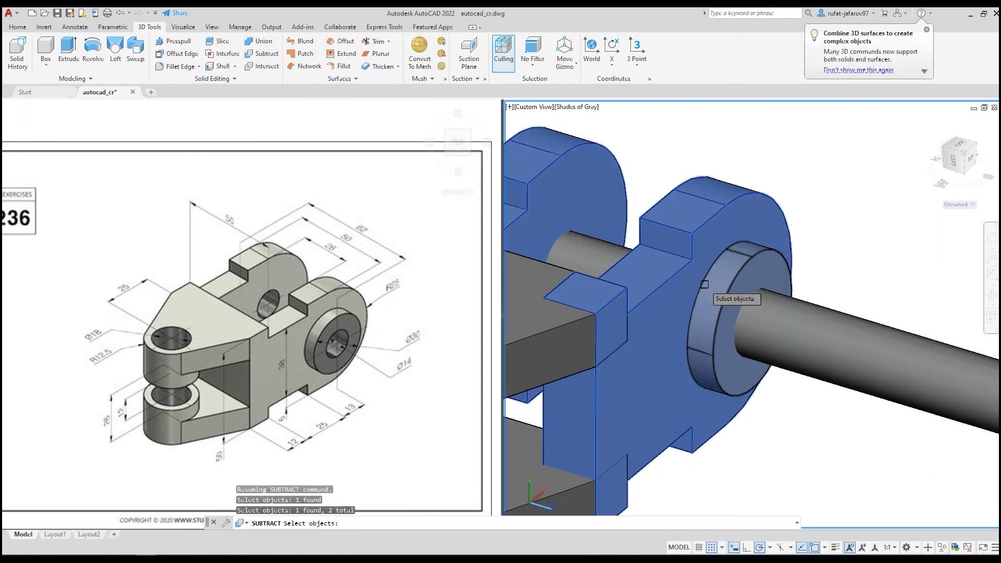
shift+middle_drag(643, 314, 633, 298)
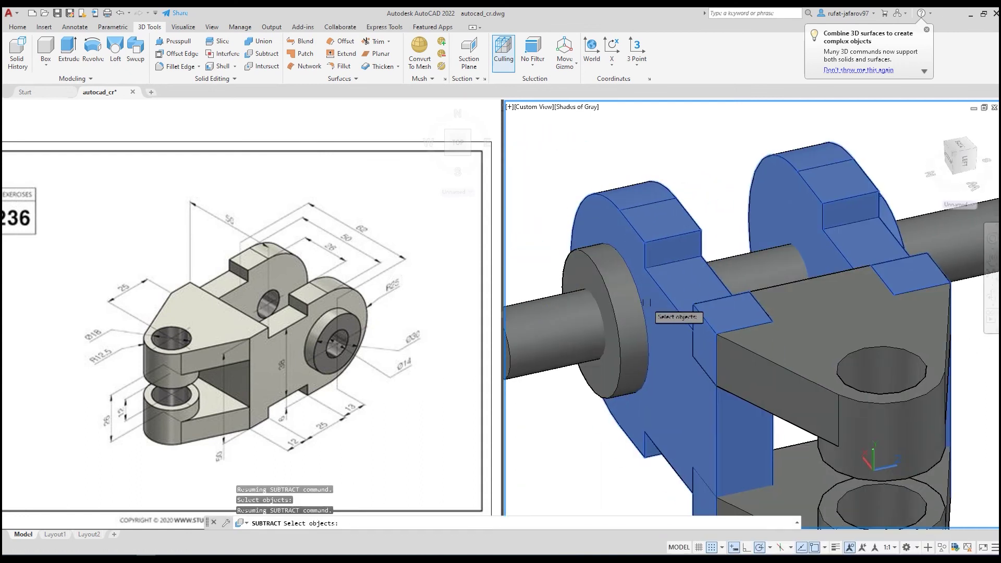
click(634, 297)
key(Return)
mouse_move(737, 214)
shift+middle_down()
mouse_move(652, 282)
mouse_move(618, 280)
shift+middle_up()
click(598, 288)
key(Return)
scroll(618, 280, down, 3)
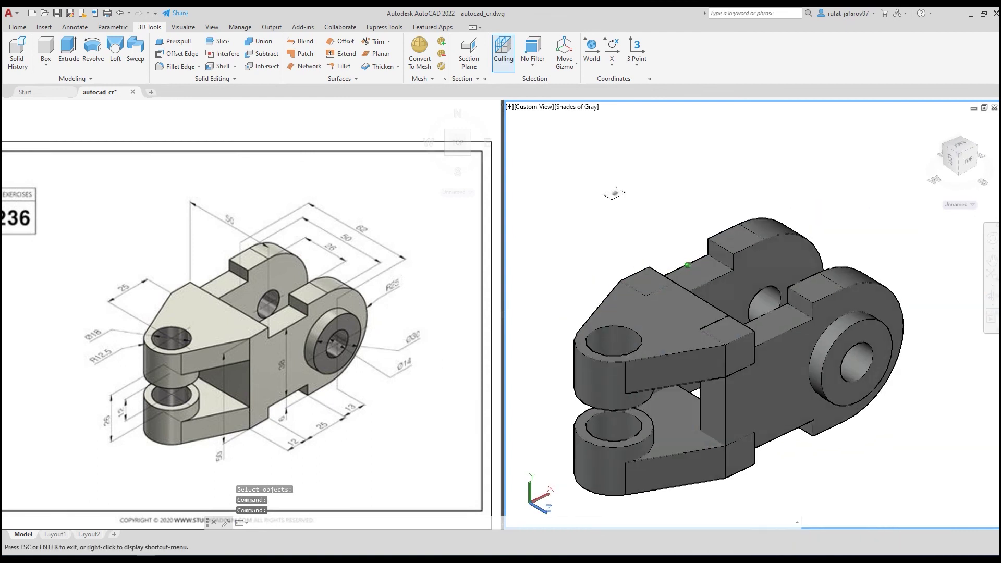
Union the clevis lugs and body solids into one bracket solid.
scroll(786, 344, down, 3)
scroll(747, 265, up, 3)
middle_drag(747, 265, 784, 296)
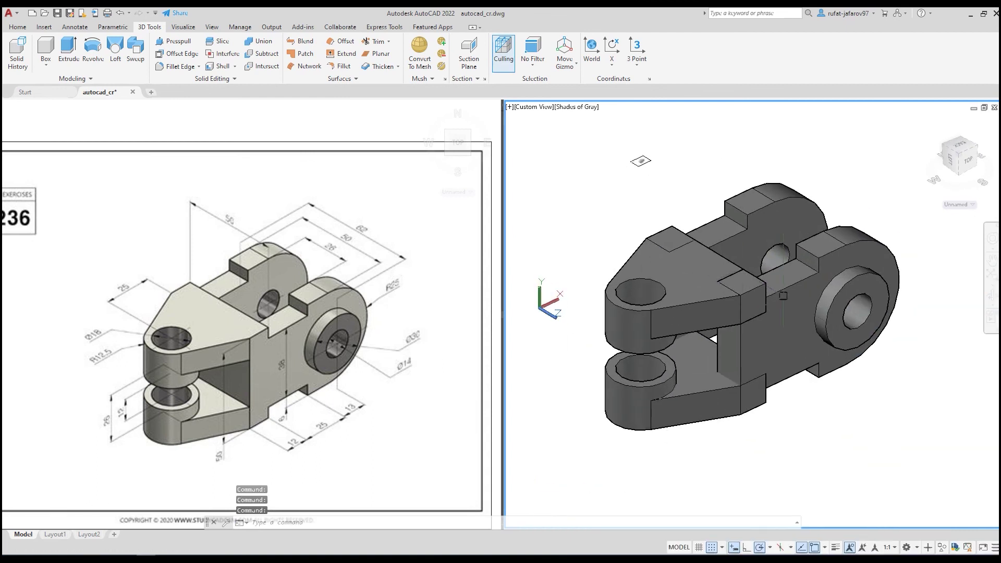
scroll(715, 335, up, 3)
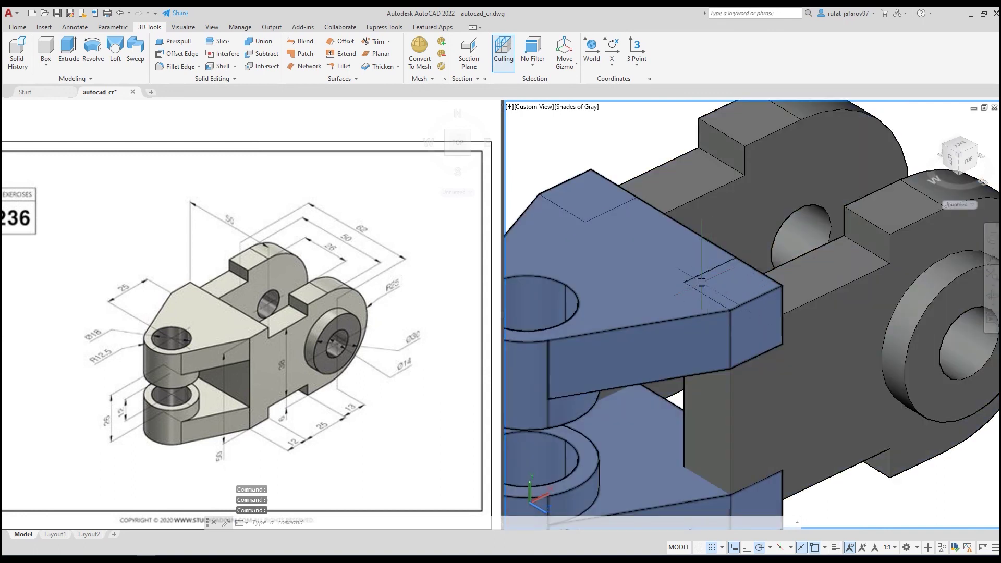
scroll(716, 287, down, 4)
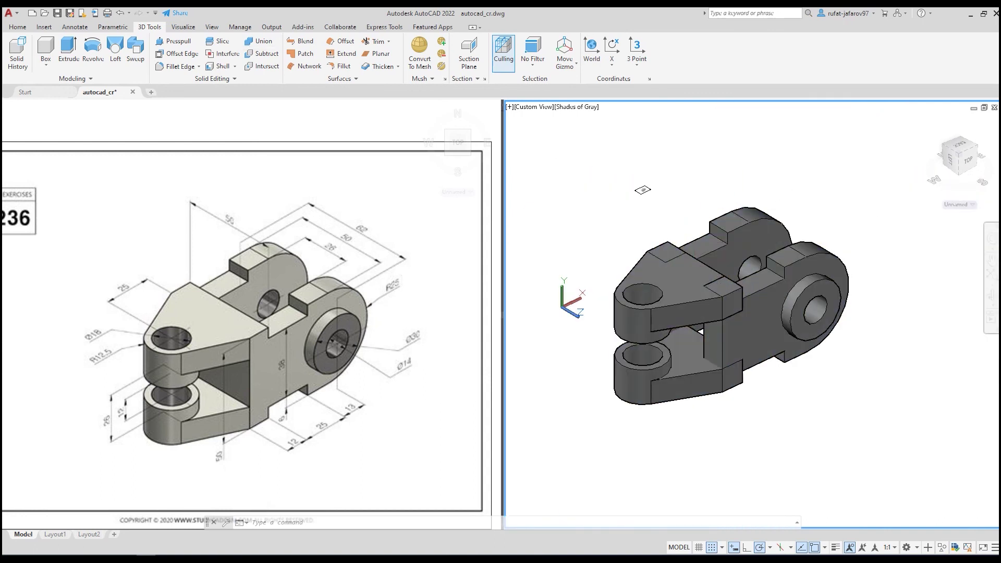
click(754, 246)
text(union)
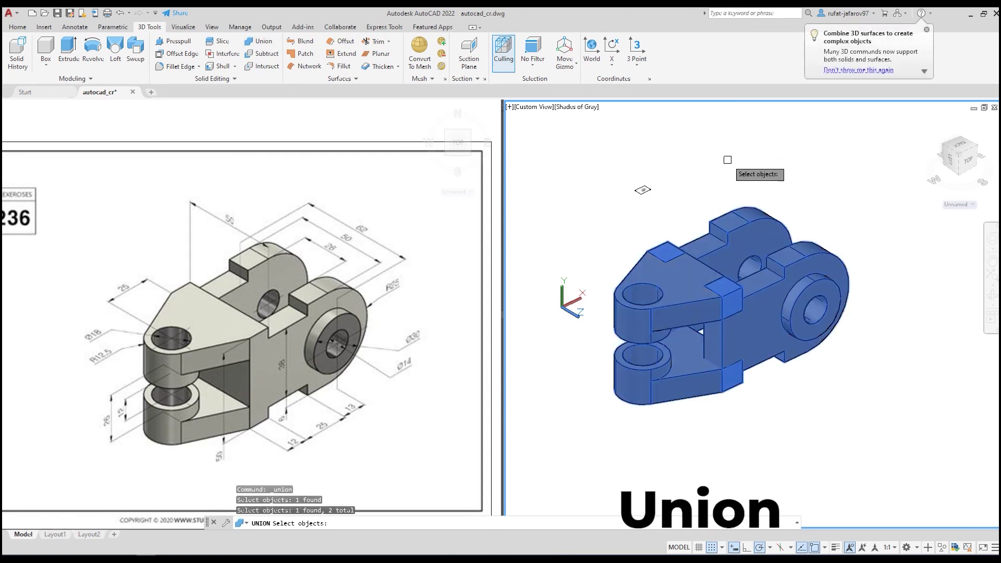
key(Return)
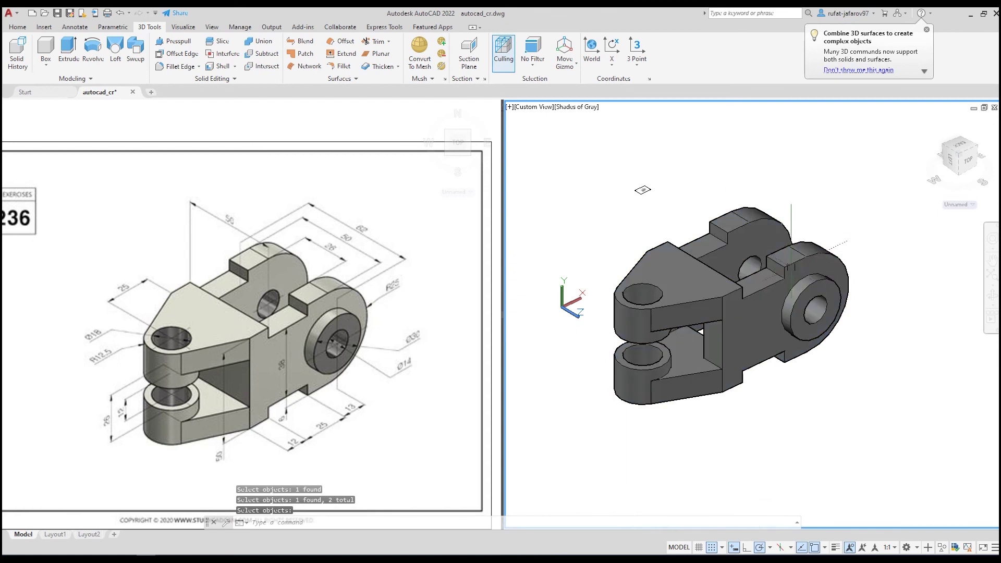
shift+middle_drag(642, 190, 634, 190)
key(Return)
Zoom and pan to inspect the single unioned bracket solid.
scroll(600, 167, up, 2)
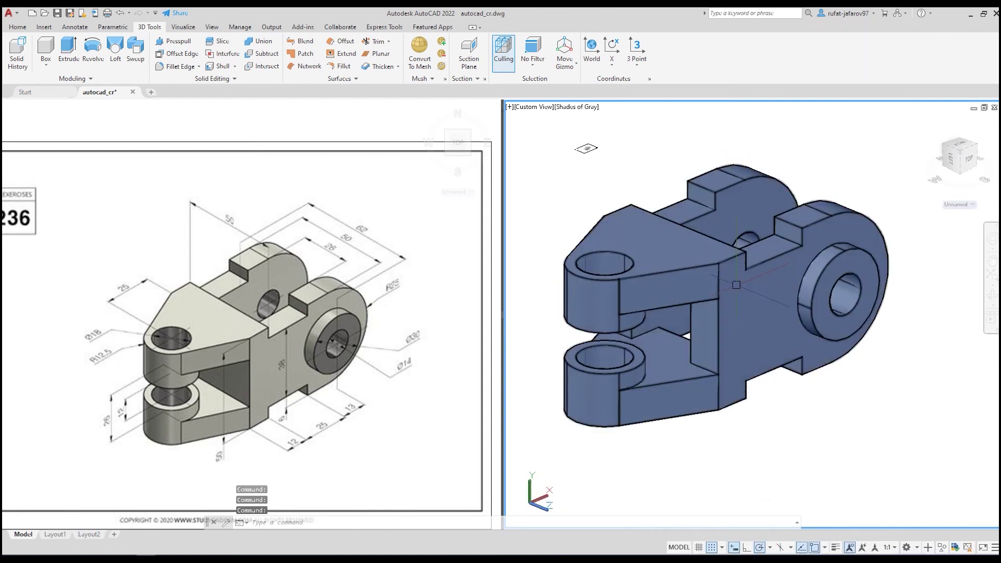
scroll(652, 287, up, 3)
middle_drag(751, 281, 776, 286)
scroll(756, 331, down, 3)
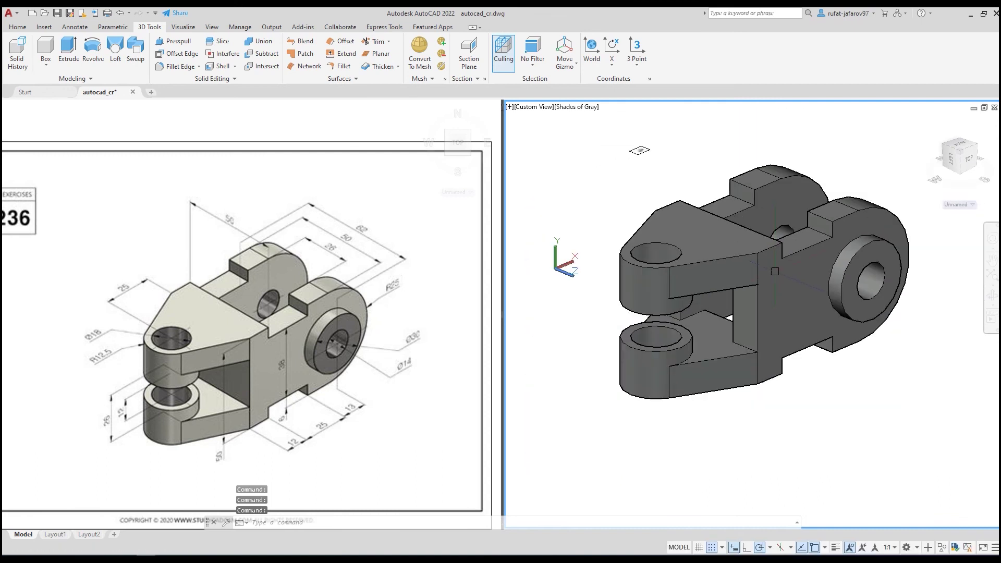